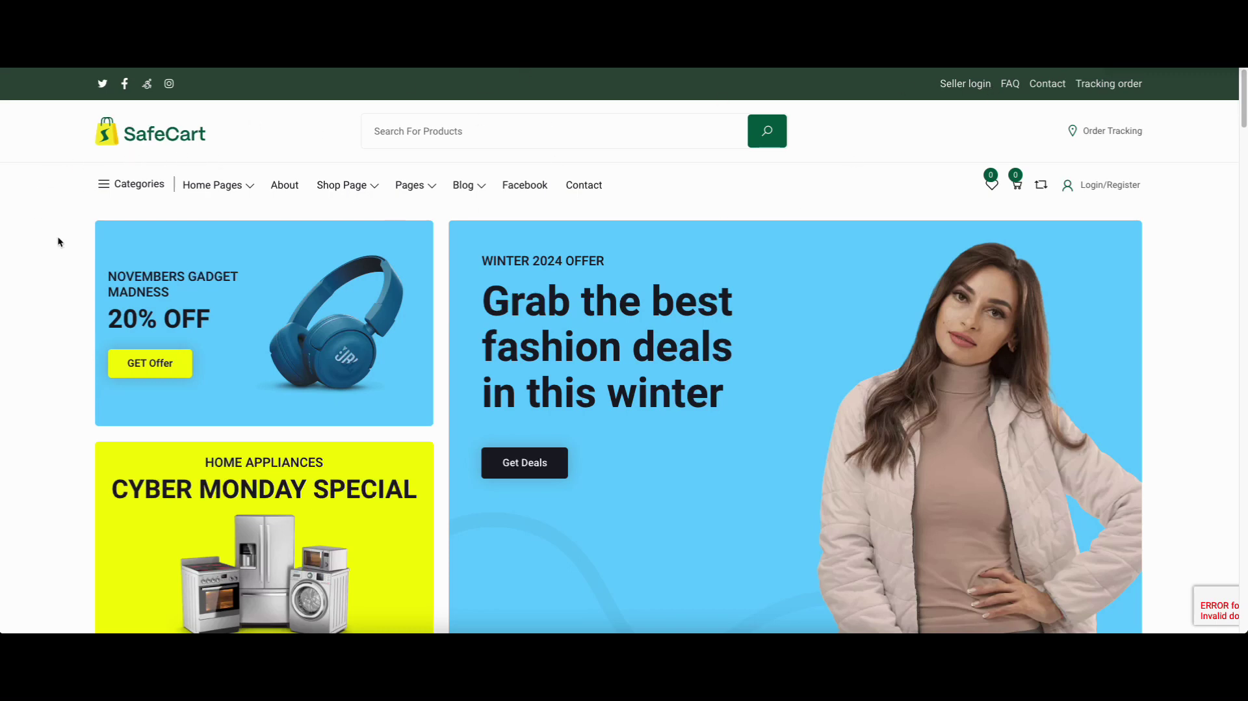
Step: View the storefront's full category list and close it
left_click(114, 186)
mouse_move(127, 129)
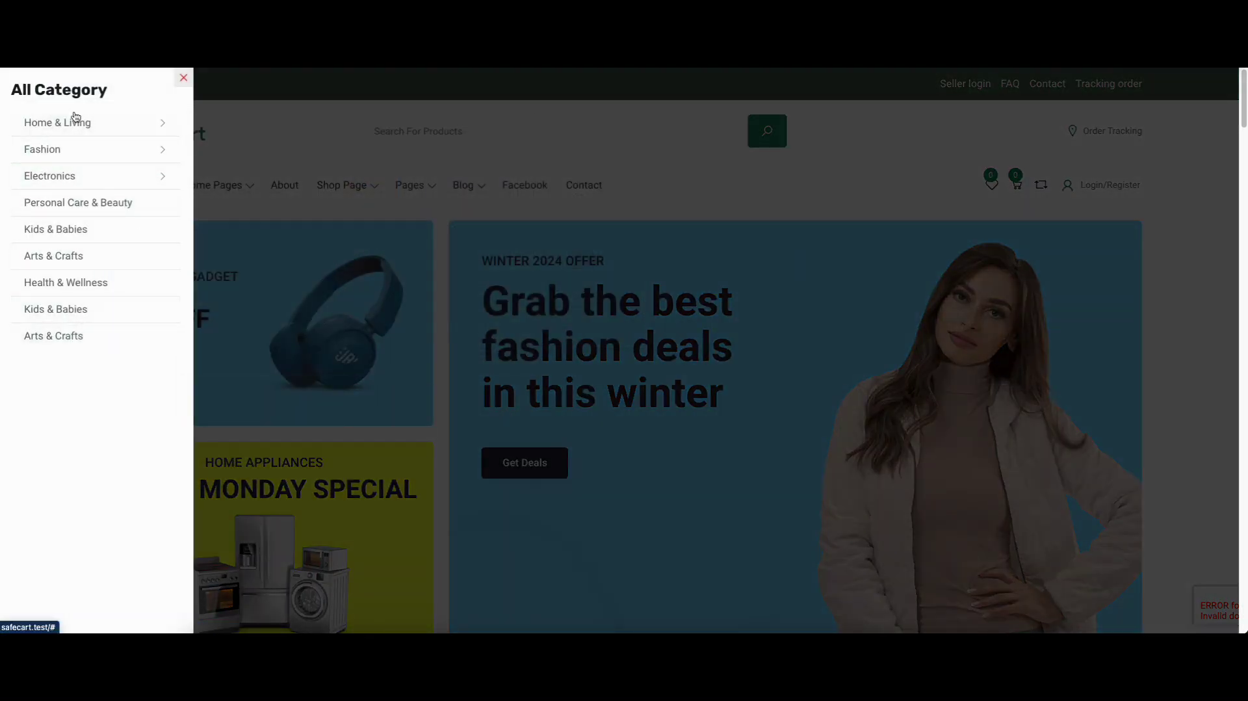
left_click(183, 79)
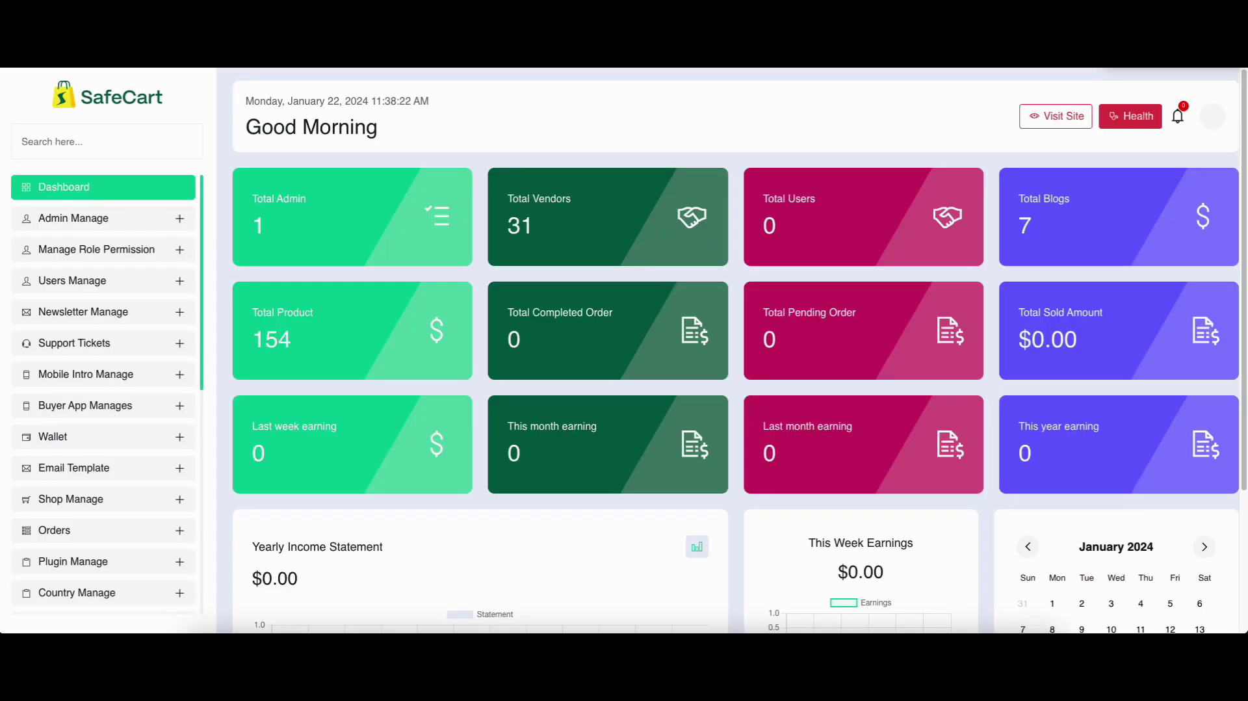
Step: Search the admin panel's navigation for "category men" and open Category Menu Manage
left_click(171, 151)
type("category men")
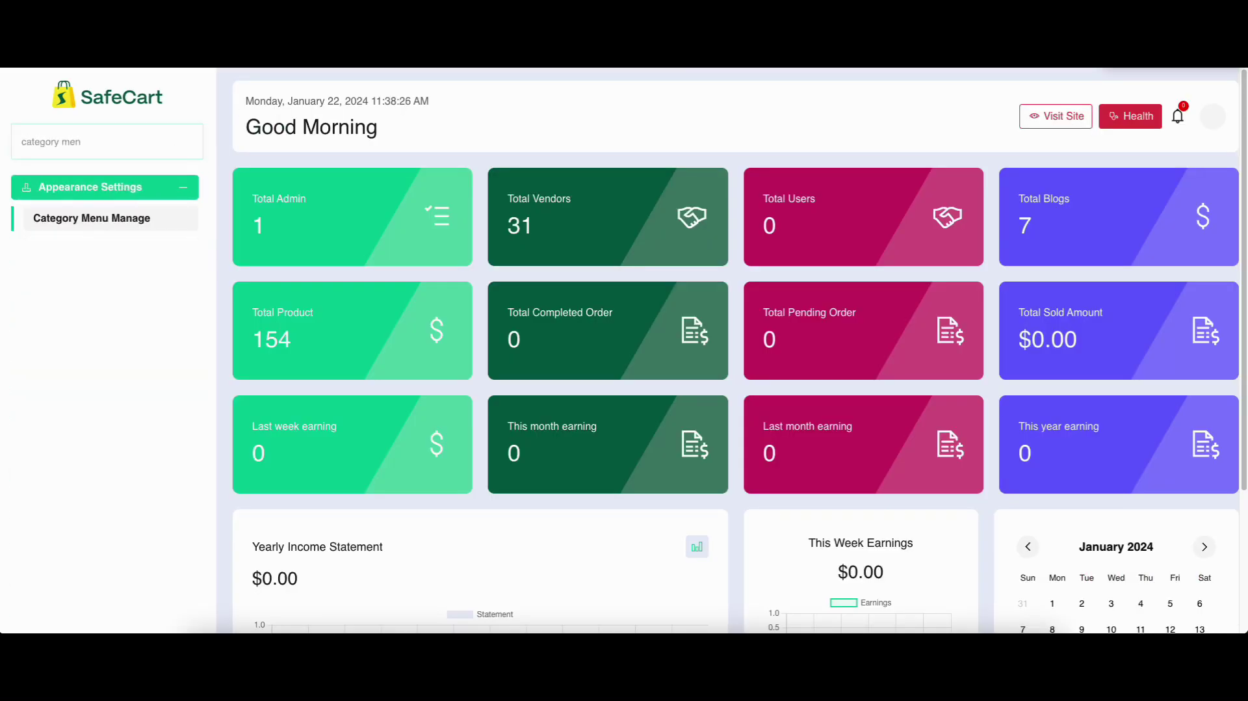
left_click(120, 222)
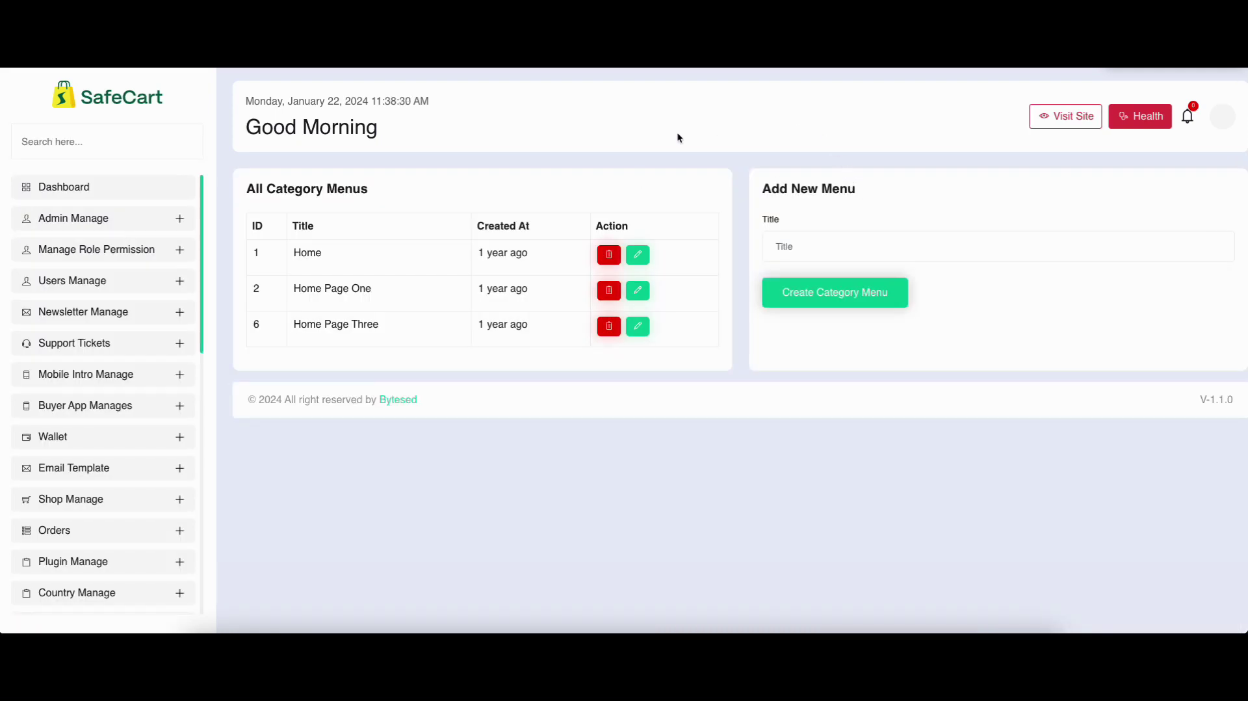
Step: Examine the list of existing category menus and the form for adding a new menu
left_click_drag(251, 190, 376, 197)
left_click(361, 269)
left_click_drag(758, 193, 857, 190)
left_click(820, 238)
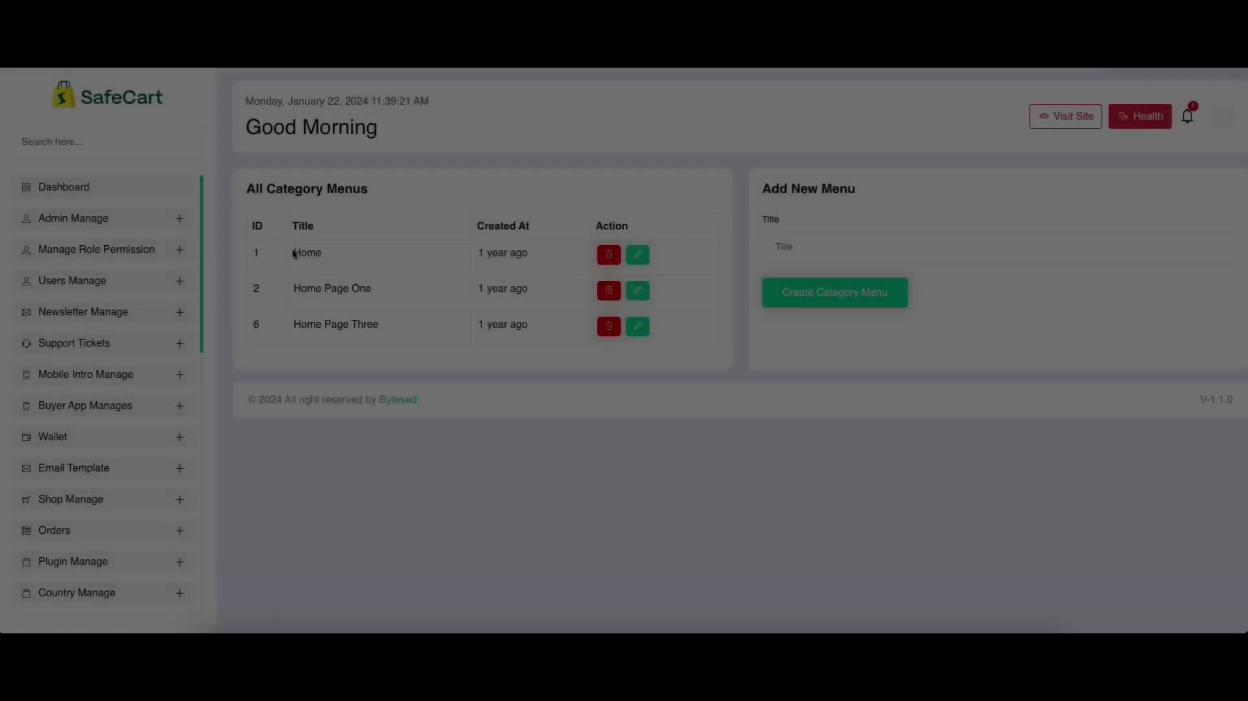
left_click_drag(295, 253, 533, 249)
left_click(568, 254)
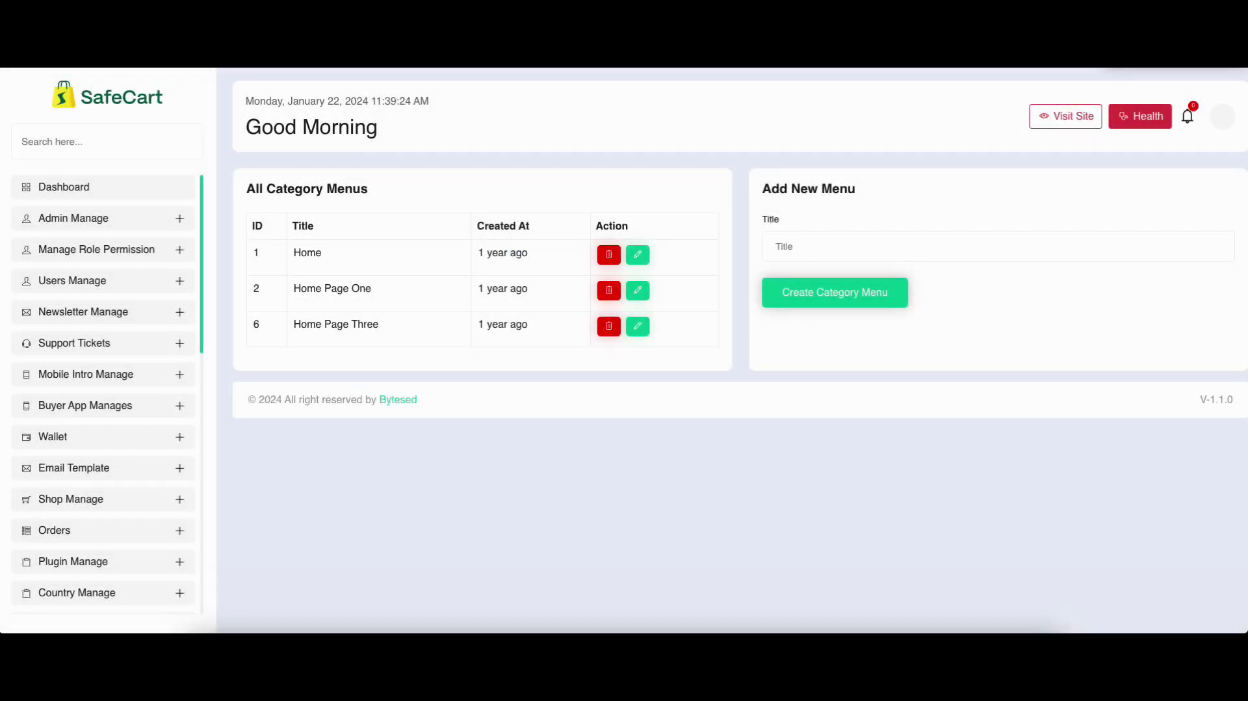
double_click(300, 253)
double_click(345, 286)
double_click(345, 326)
left_click(454, 357)
Step: Open the Home category menu for editing and view the category choices of its first Category Mega Menus item
left_click(648, 246)
scroll(443, 245, "down", 3)
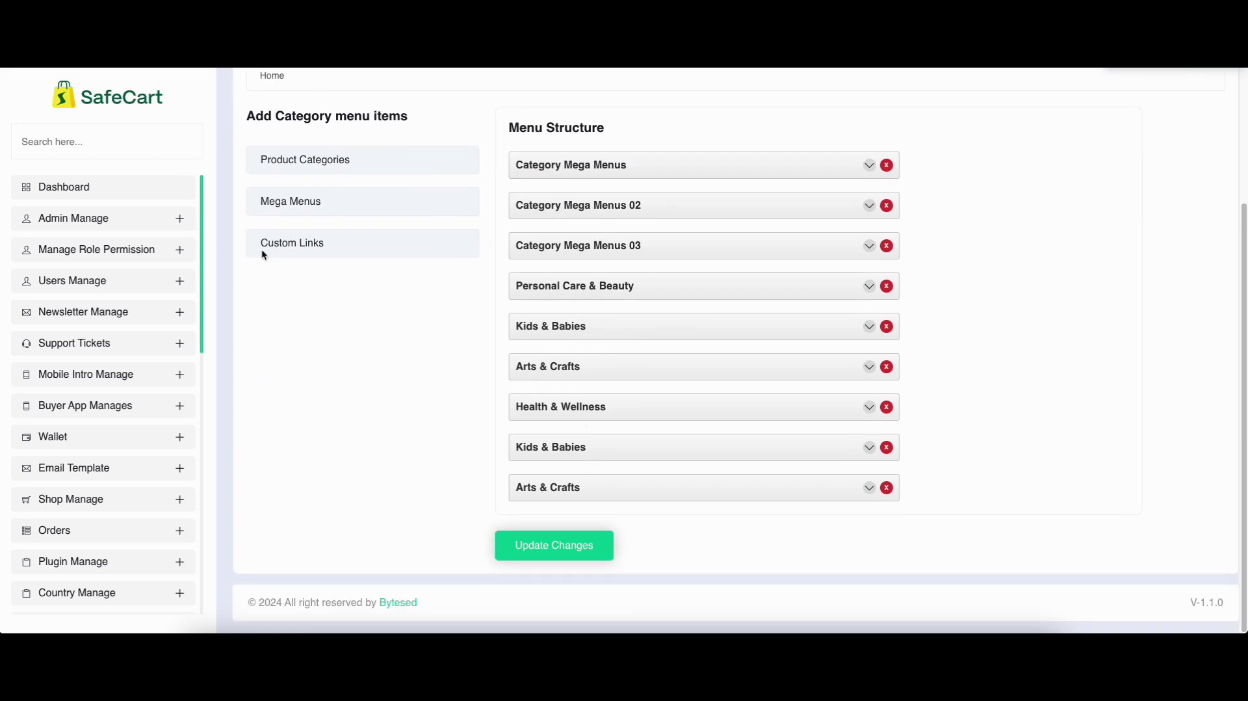
left_click(869, 167)
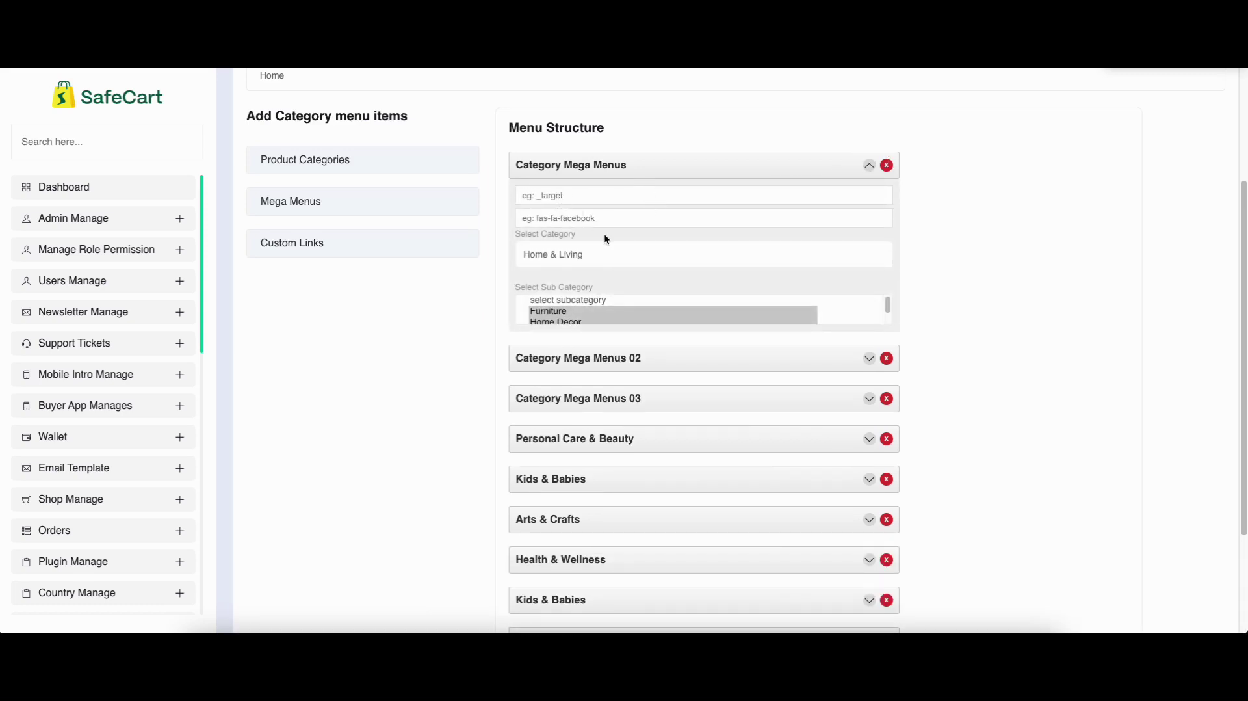
left_click(616, 260)
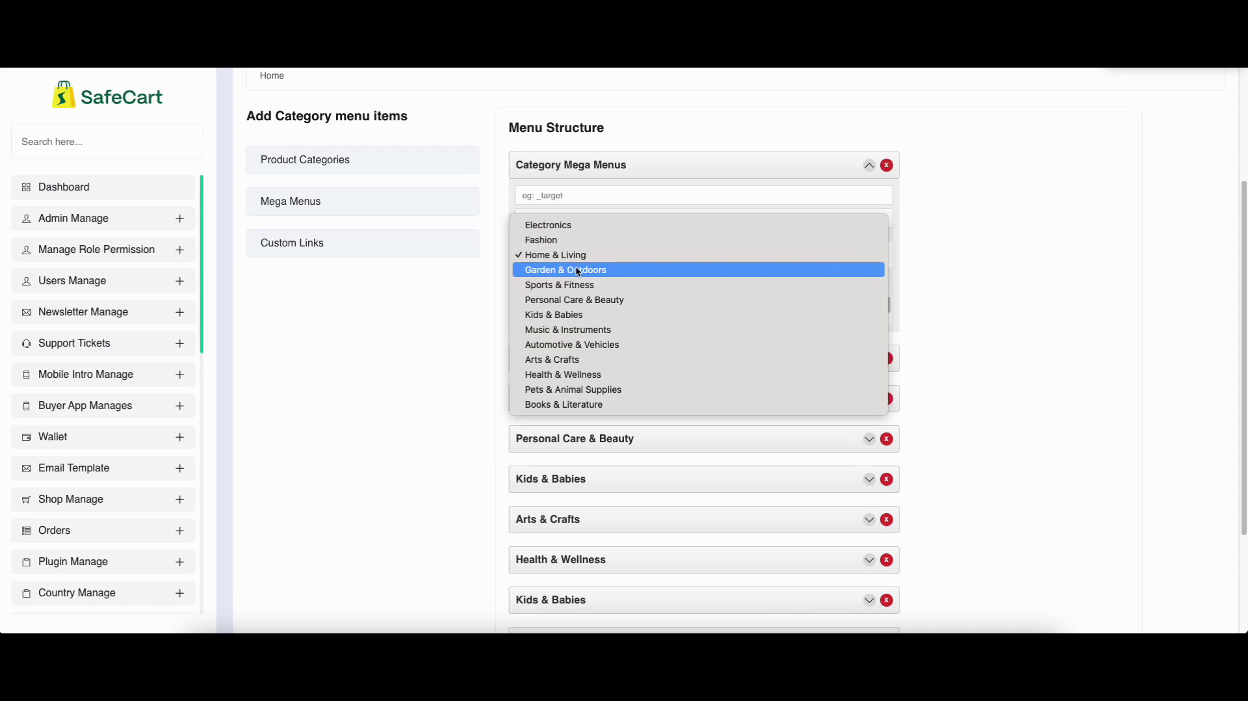
left_click(1018, 252)
scroll(554, 312, "down", 1)
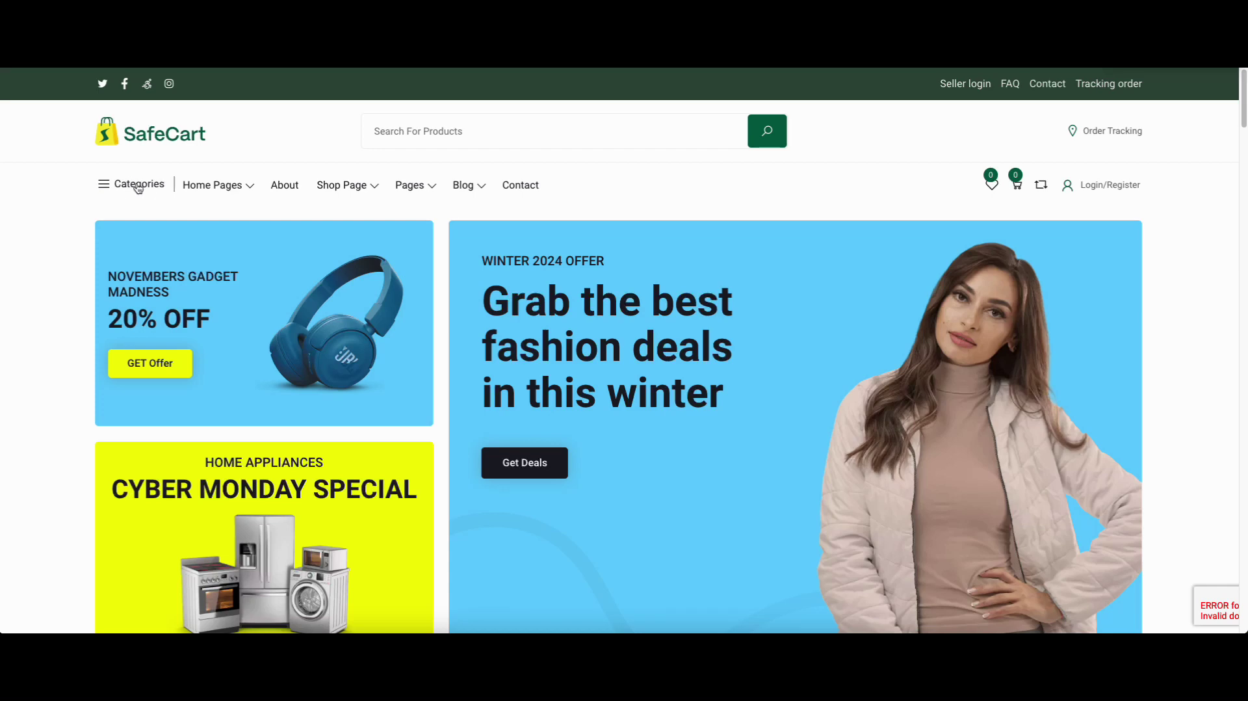
Step: Open the storefront's category list and examine the Home & Living mega menu
left_click(138, 187)
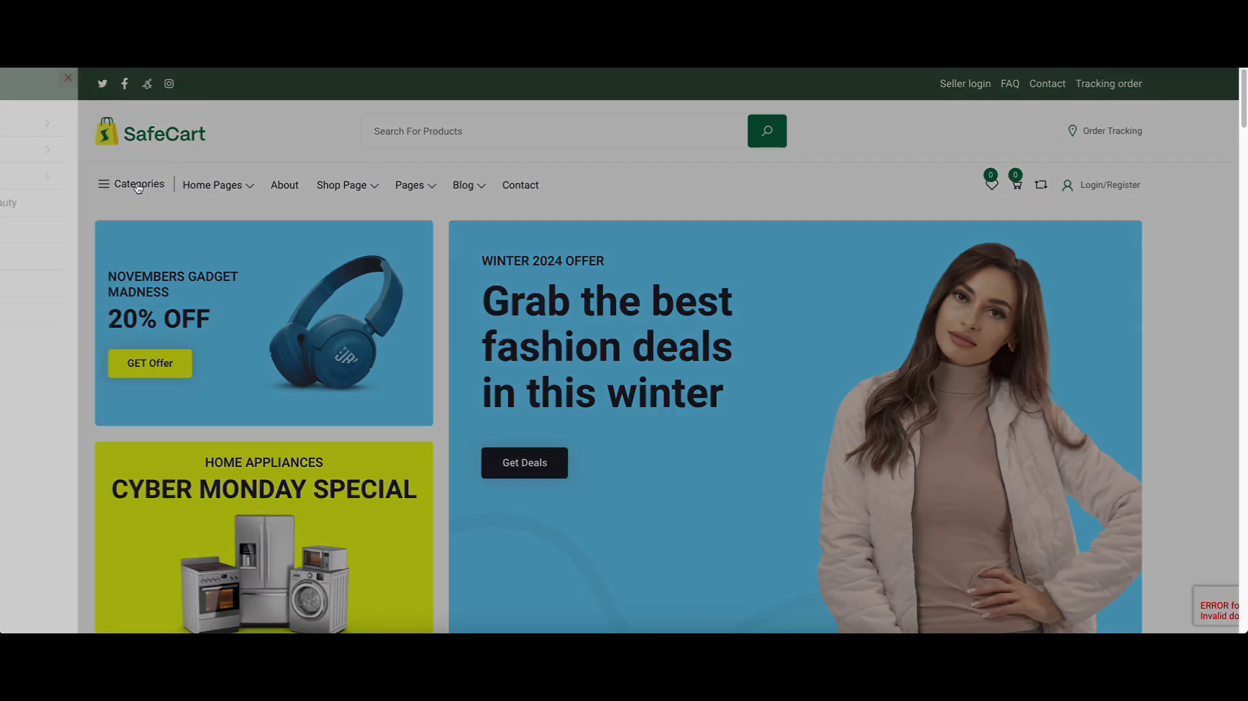
mouse_move(145, 123)
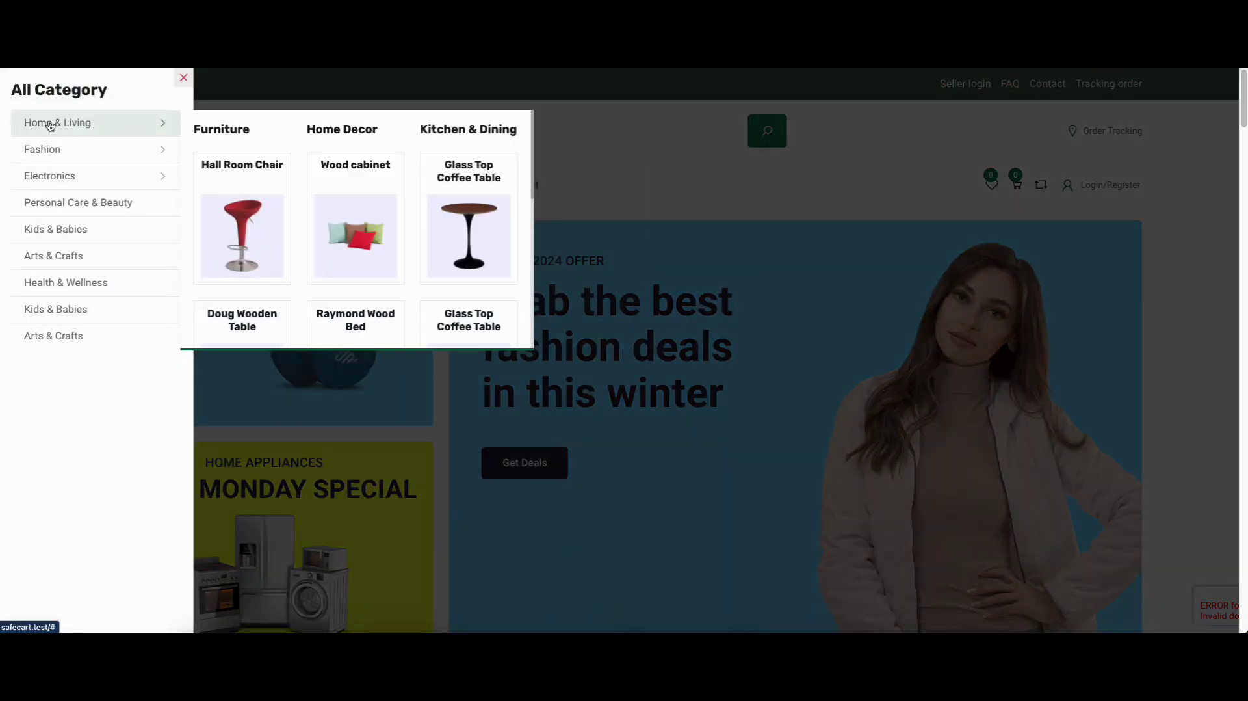
scroll(302, 214, "down", 3)
scroll(305, 212, "down", 2)
scroll(306, 212, "up", 5)
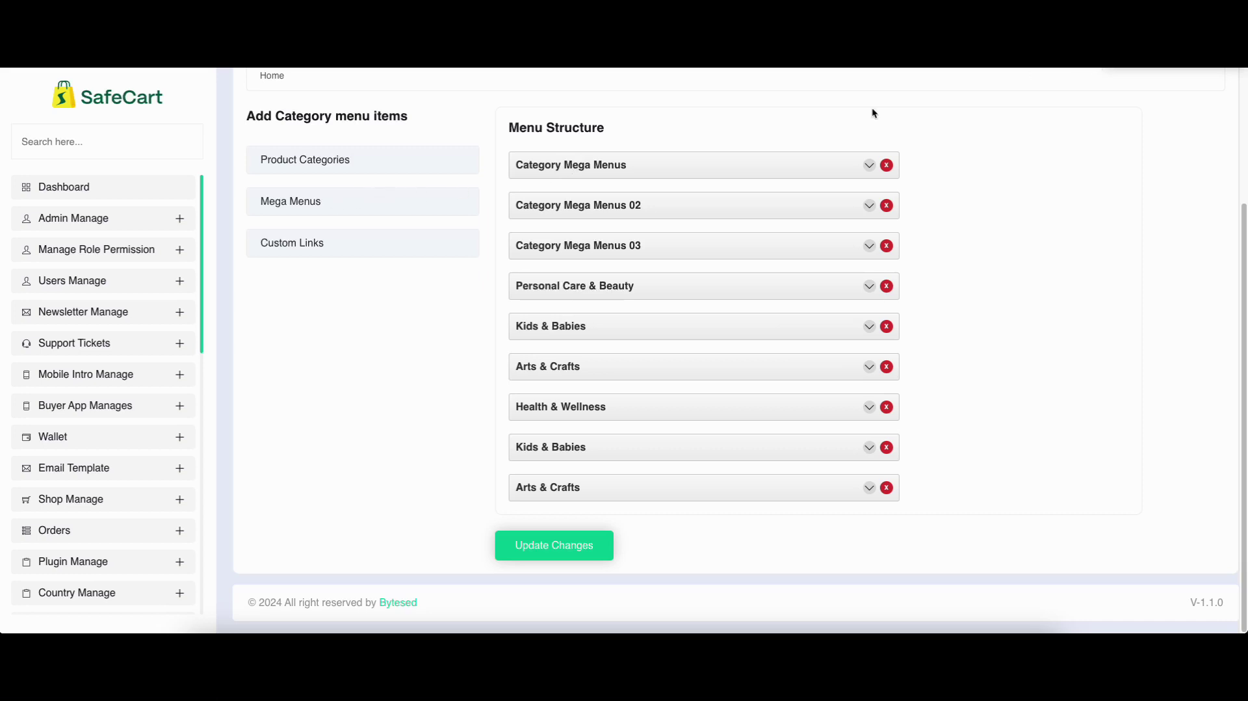
Step: Add another Category Mega Menus 03 item to the Home menu structure in the admin panel
left_click(312, 203)
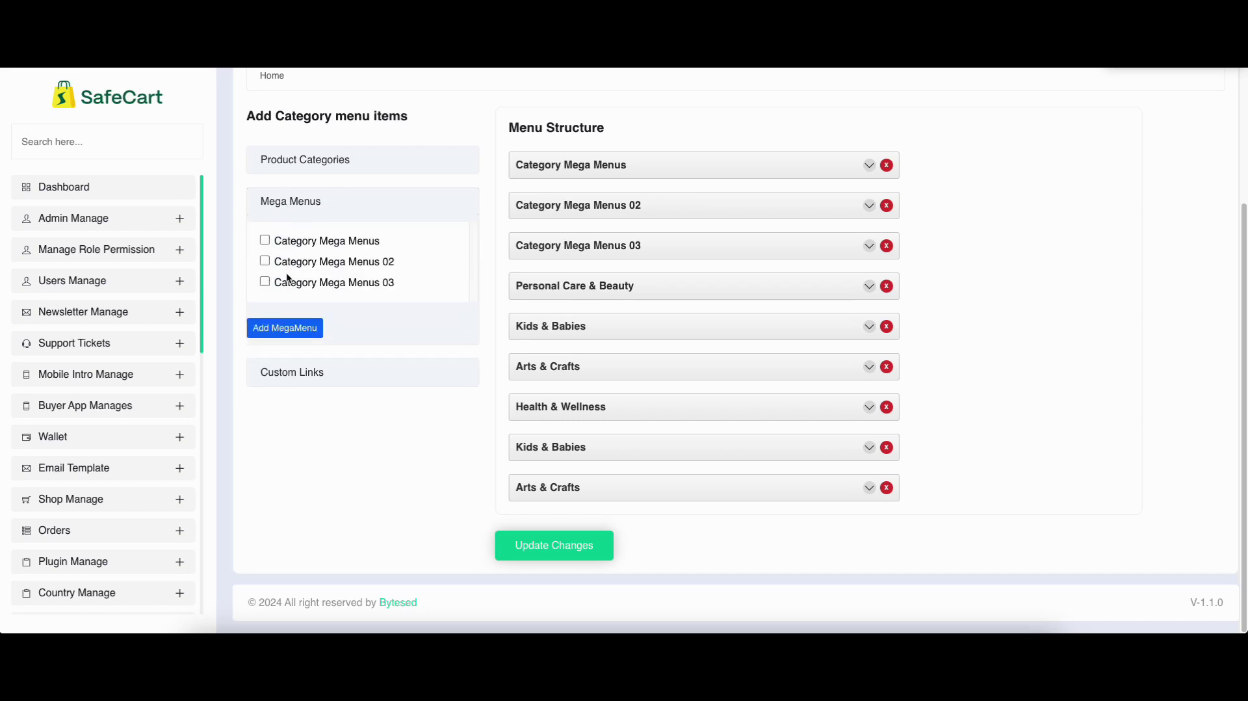
left_click(264, 281)
left_click(283, 327)
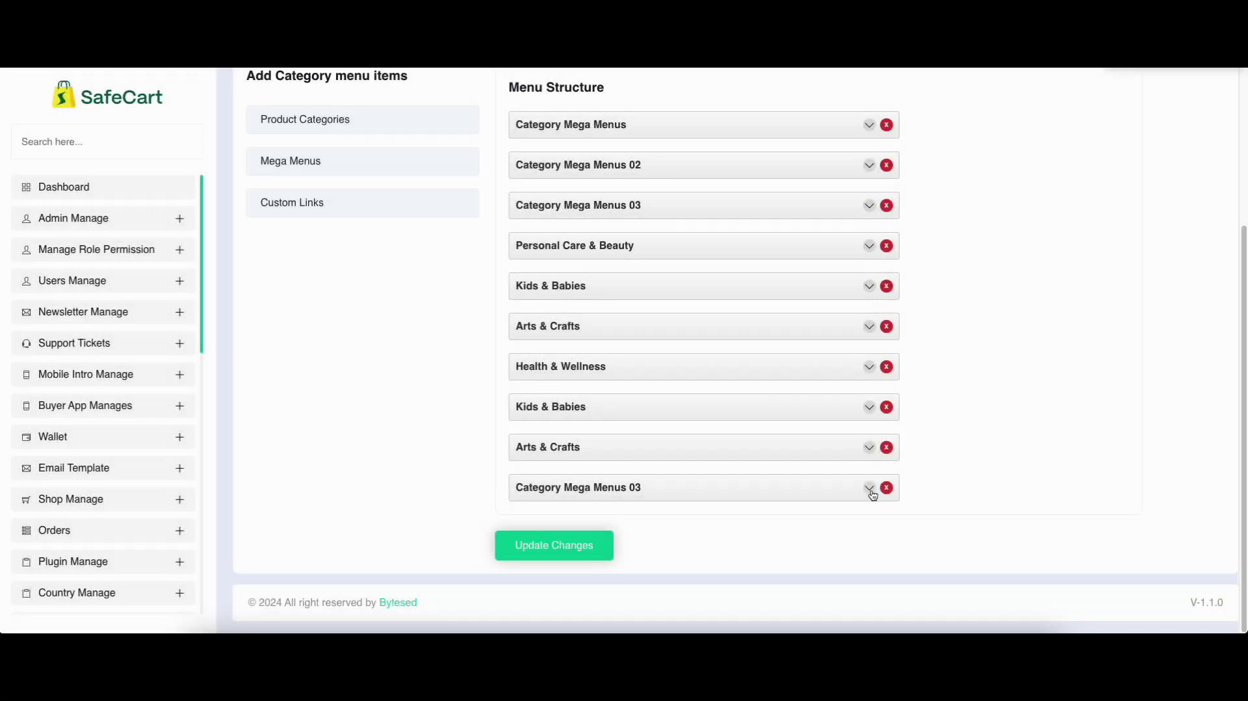
Step: Assign Fashion with Men's Clothing, Women's Clothing, Footwear and Handbags & Wallets to the last mega menu item and save the menu
left_click(868, 487)
scroll(715, 416, "down", 2)
scroll(687, 405, "down", 1)
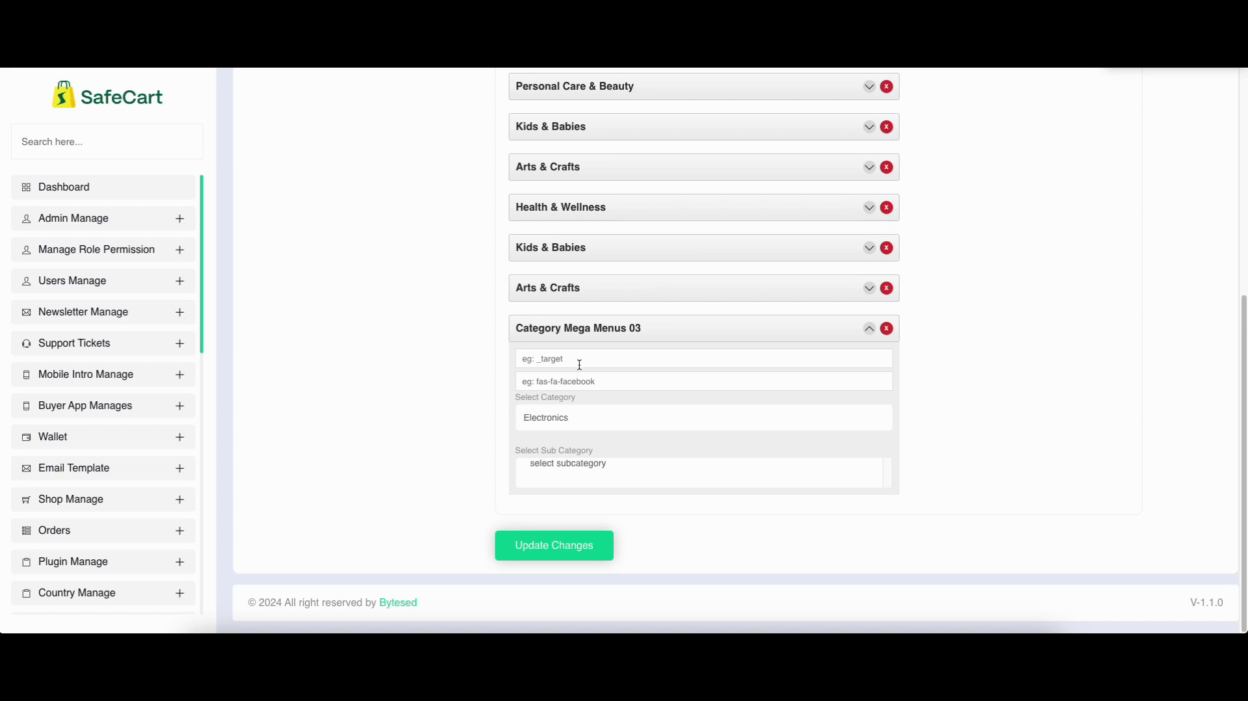
left_click(575, 417)
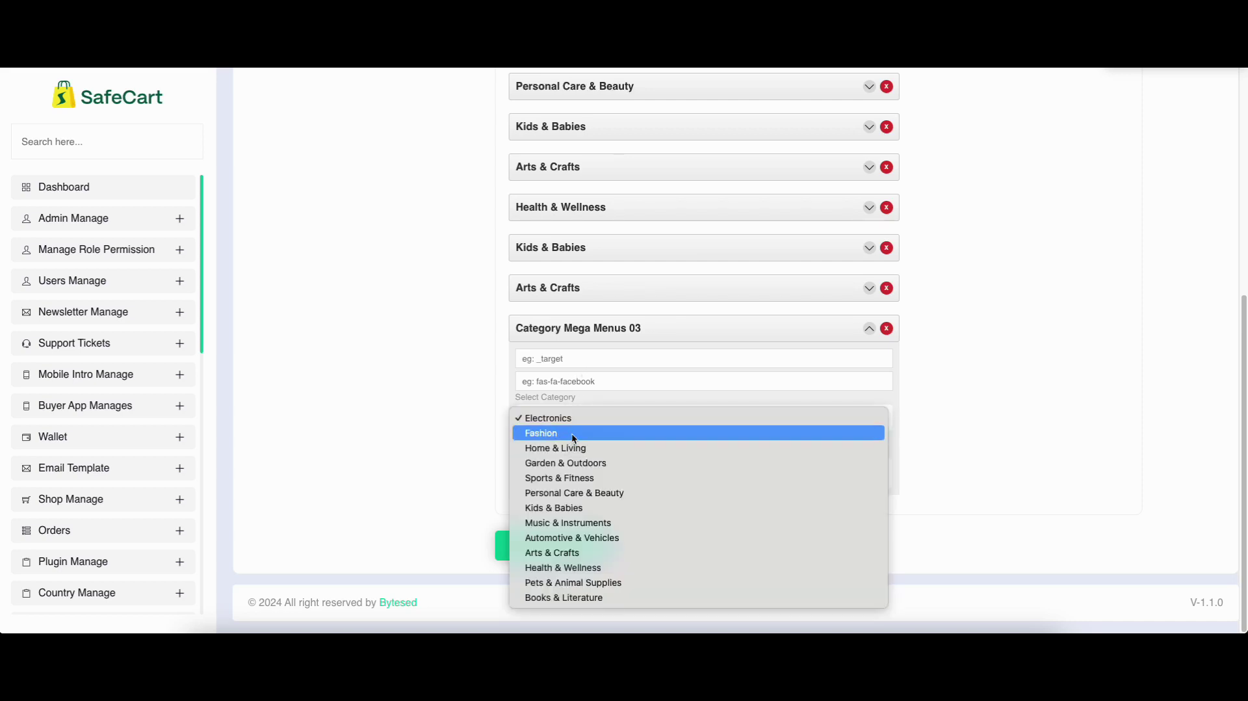
left_click(571, 433)
left_click(562, 475)
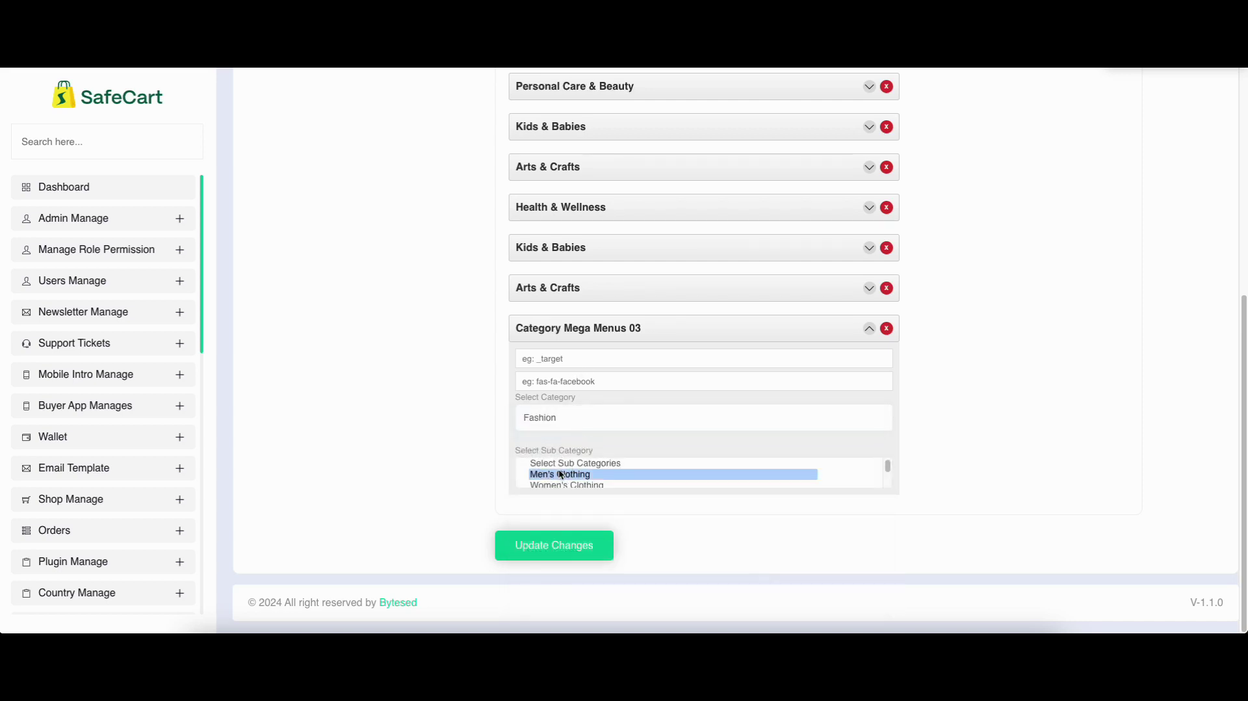
scroll(583, 479, "down", 1)
left_click(575, 481, "shift")
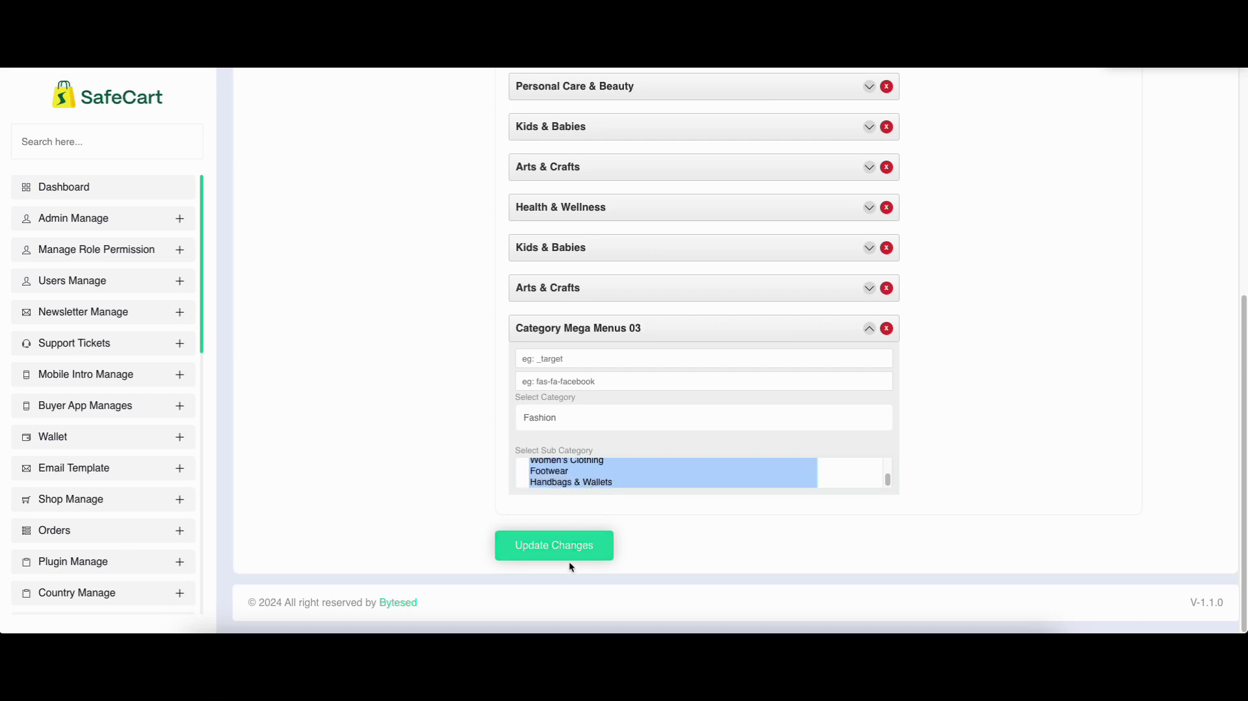
left_click(551, 550)
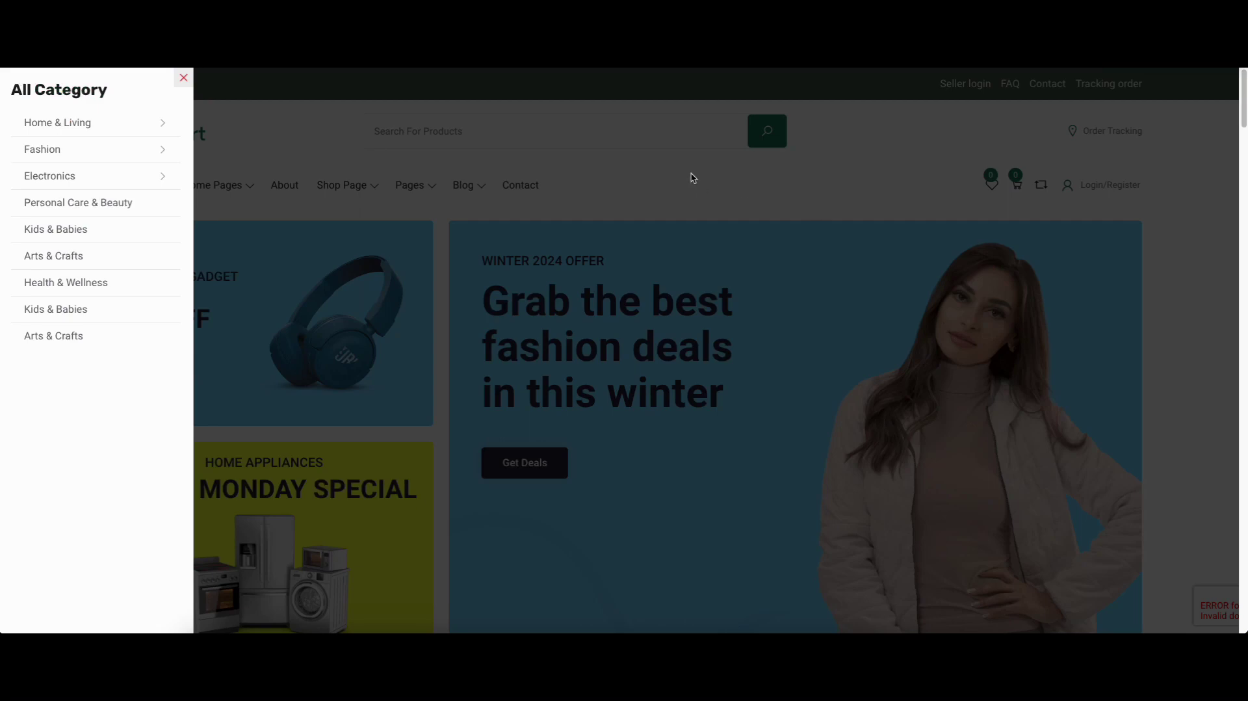
Step: Reload the storefront and examine the subcategories of the last Fashion entry in the category list
right_click(492, 150)
left_click(641, 197)
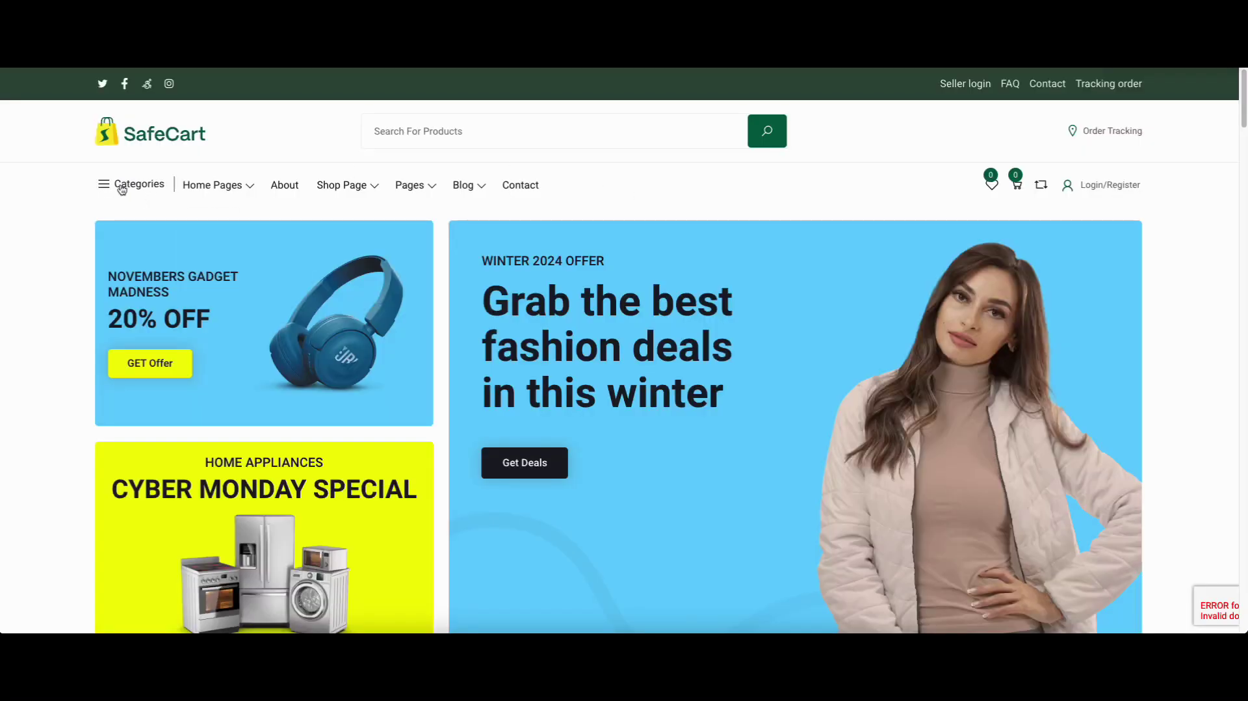
left_click(120, 188)
mouse_move(92, 364)
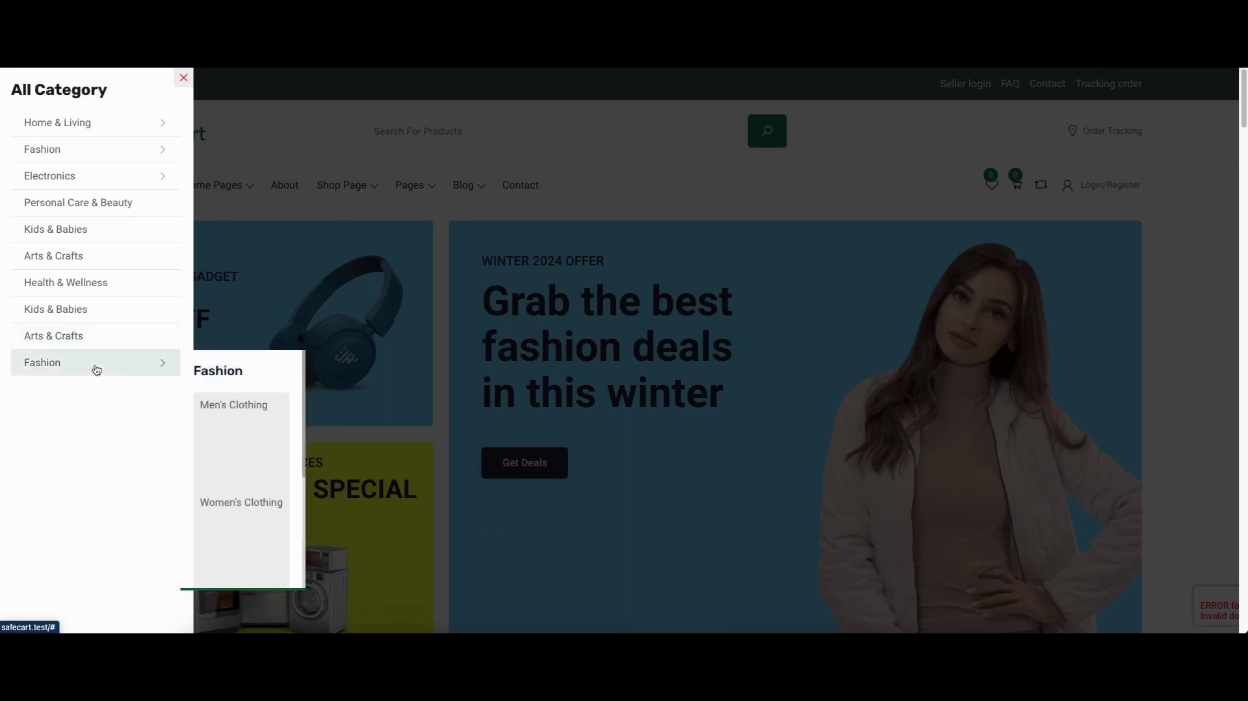
scroll(241, 419, "down", 4)
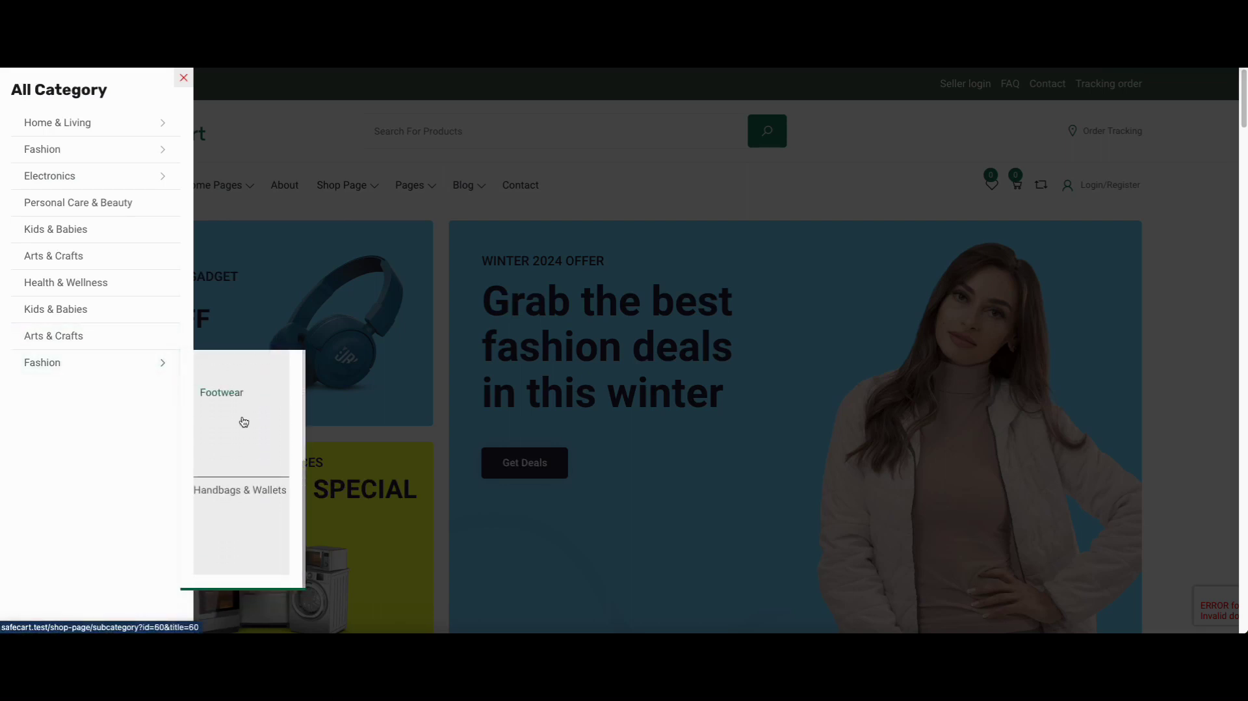
scroll(245, 432, "up", 3)
scroll(245, 431, "up", 2)
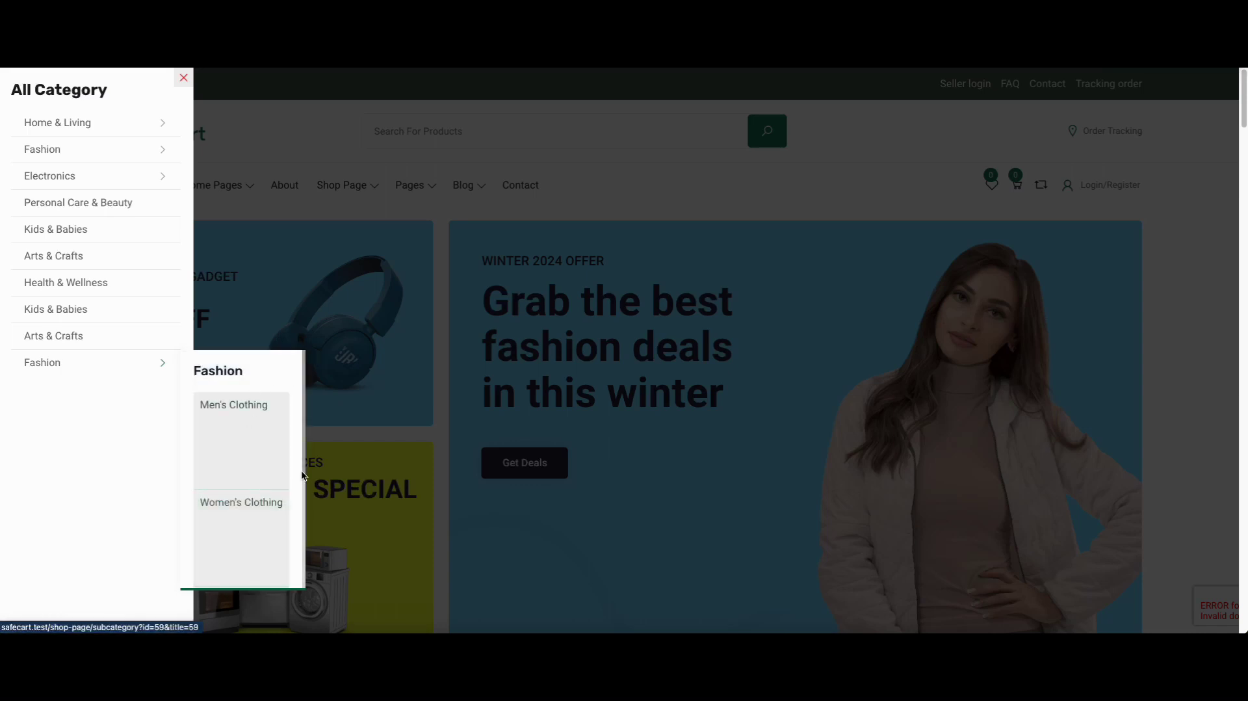
scroll(237, 410, "down", 1)
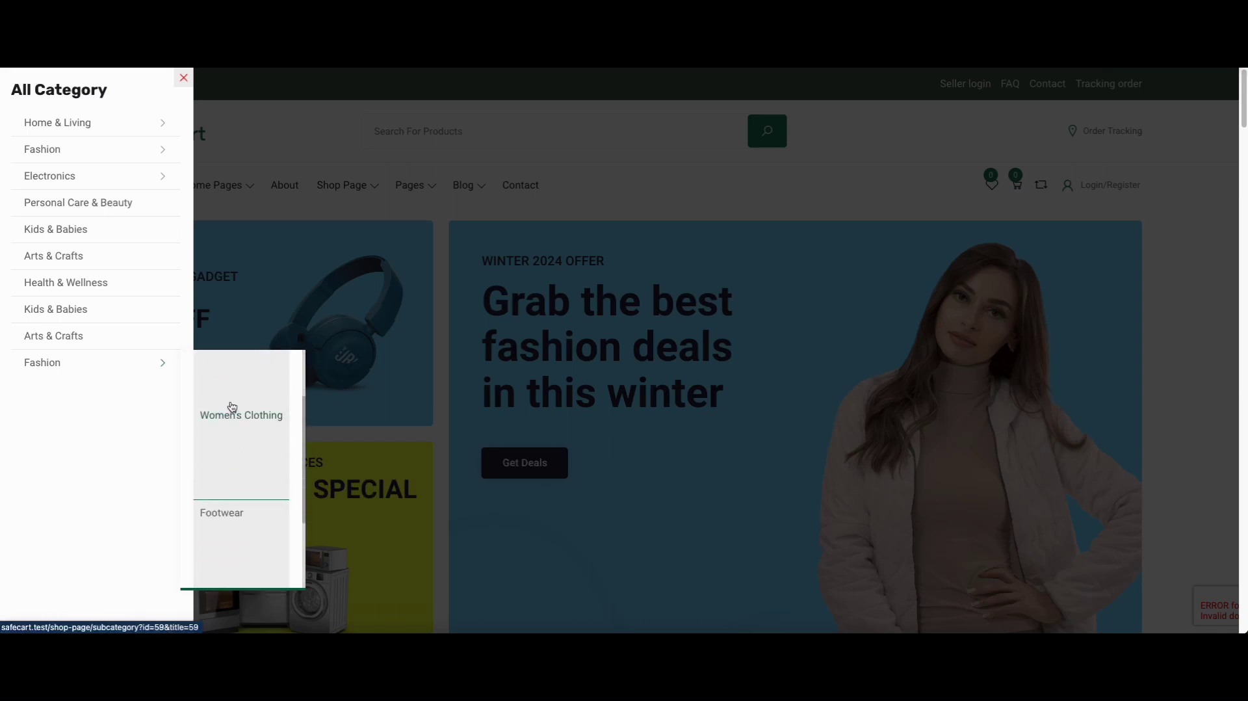
scroll(244, 396, "up", 1)
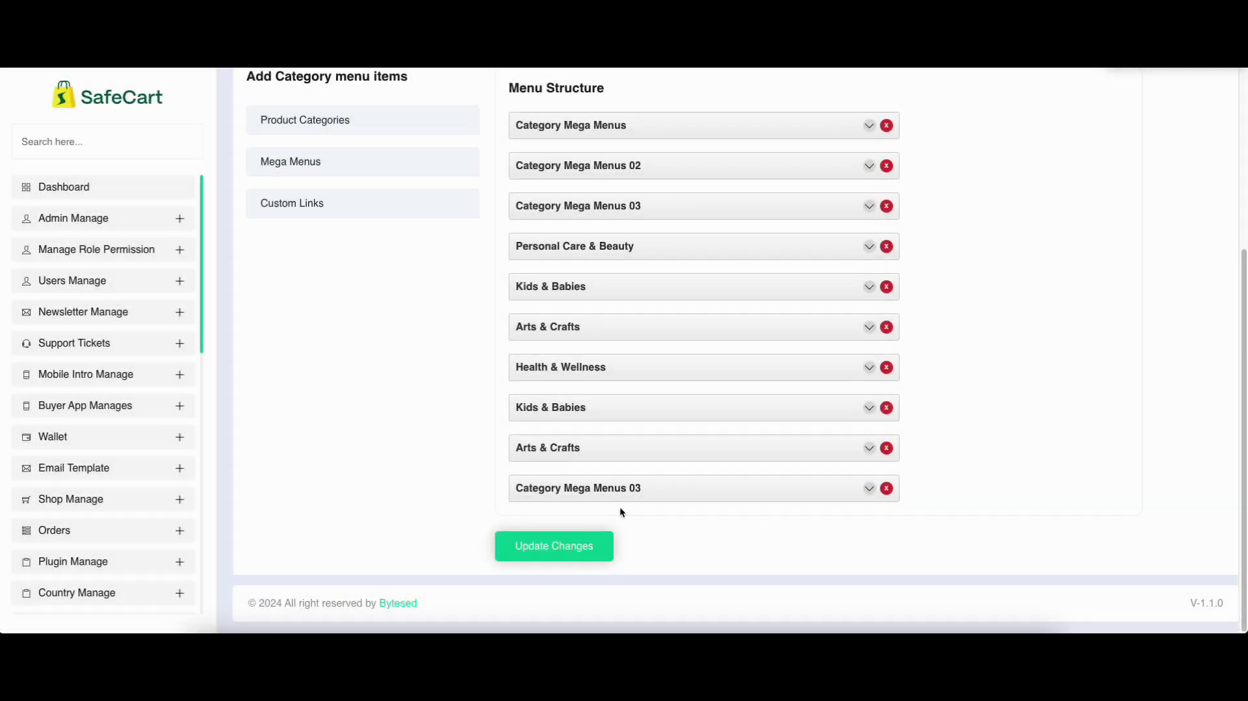
Step: Replace the last Category Mega Menus 03 item with the Electronics product category and save the menu changes
left_click(885, 488)
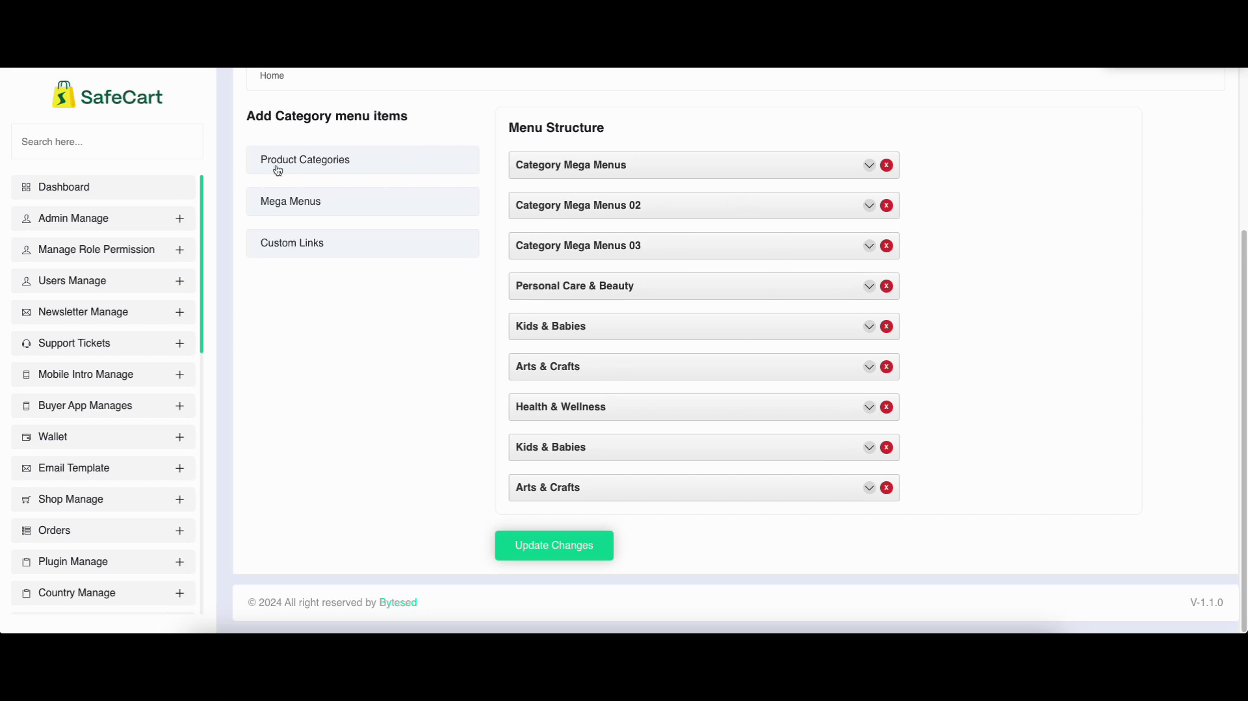
left_click(330, 162)
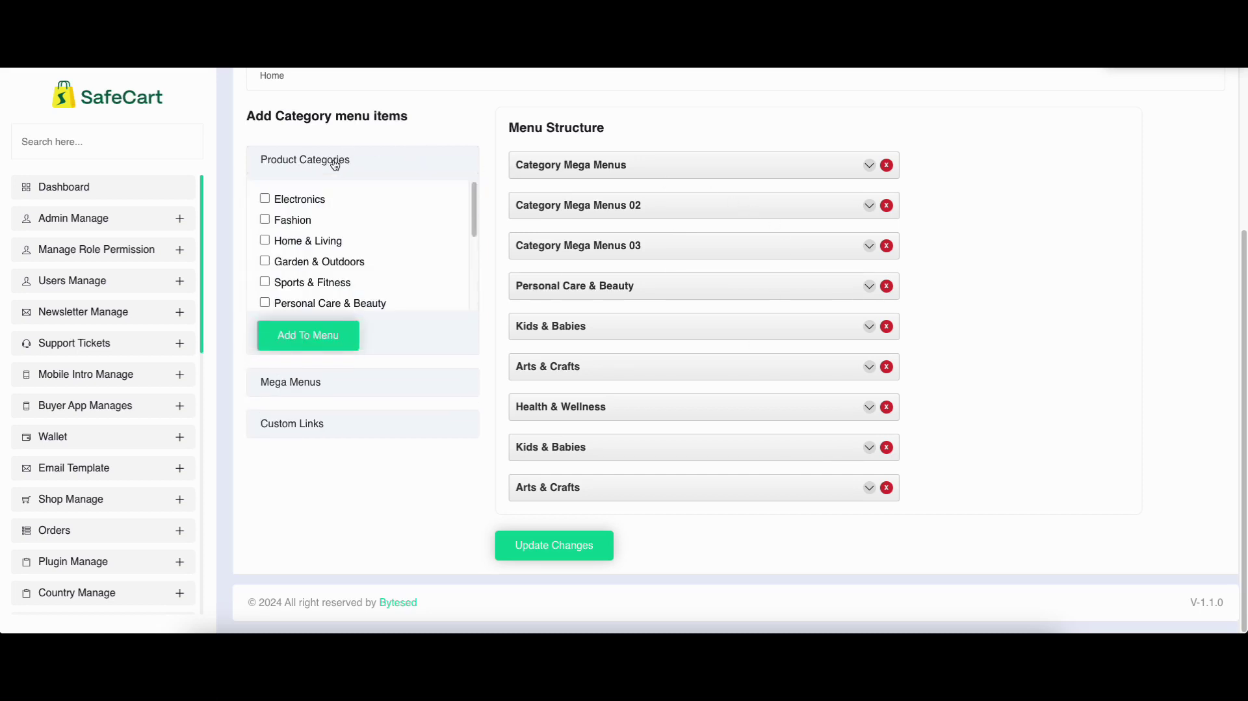
left_click(285, 199)
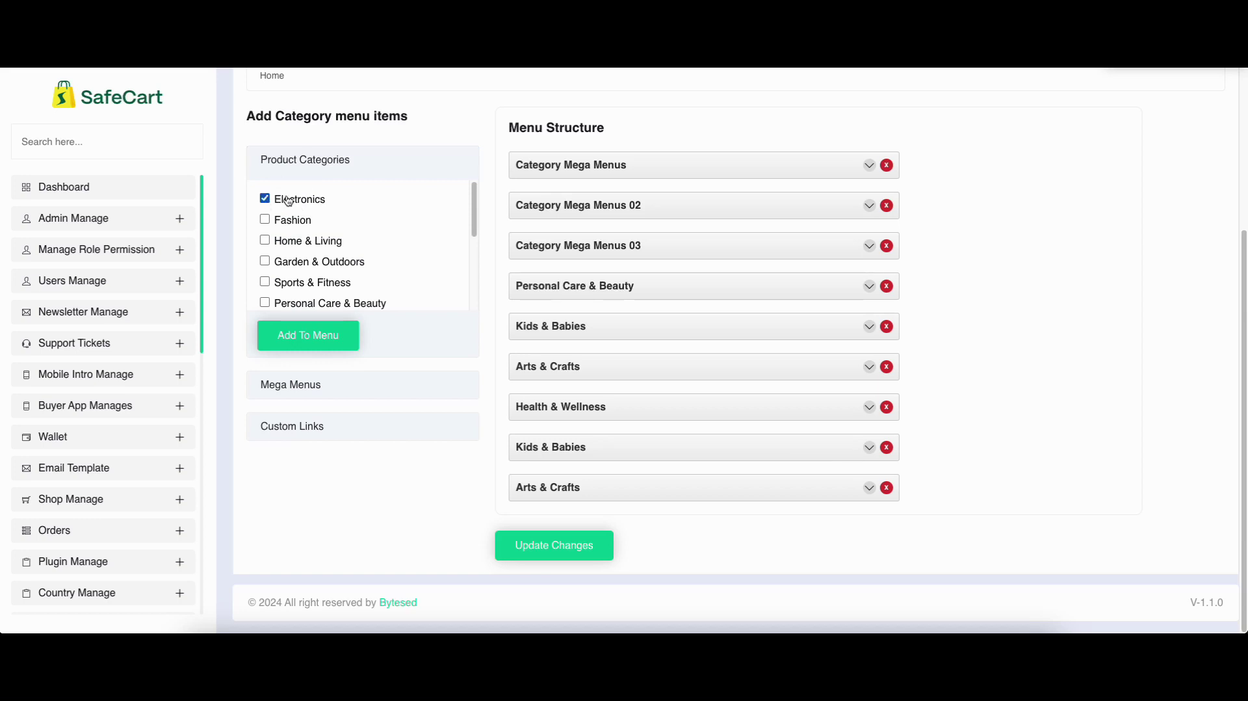
left_click(300, 343)
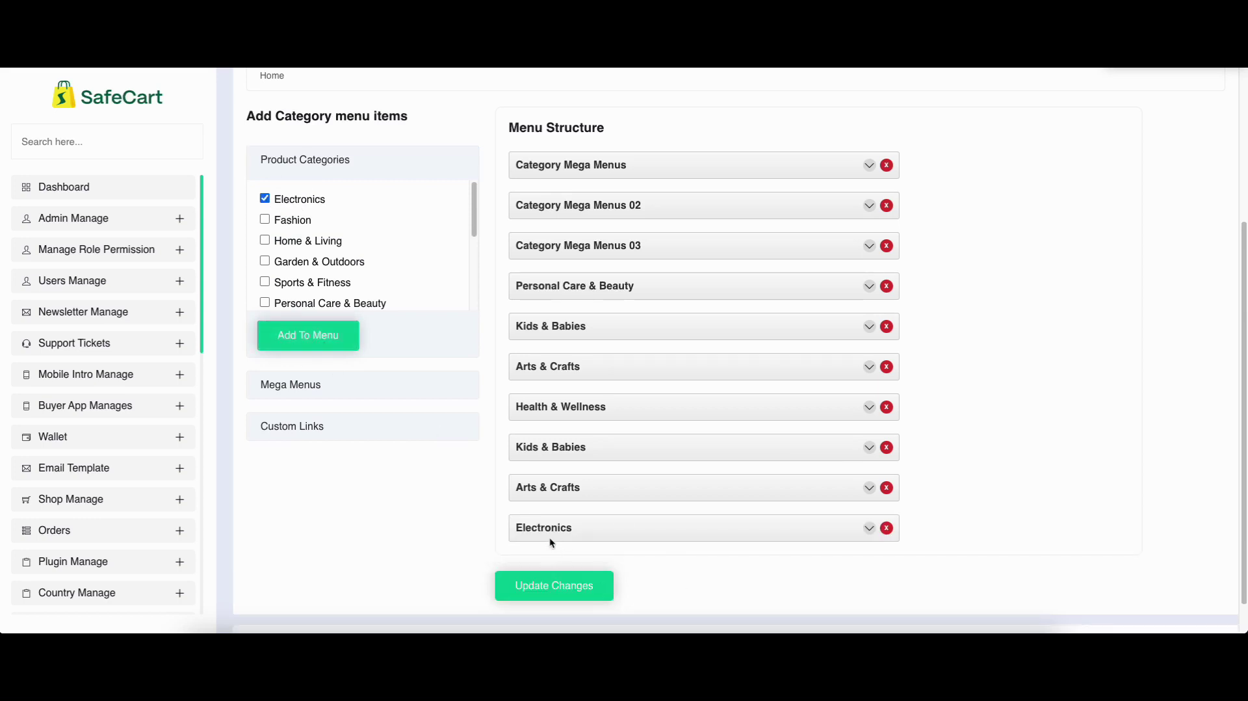
left_click(541, 593)
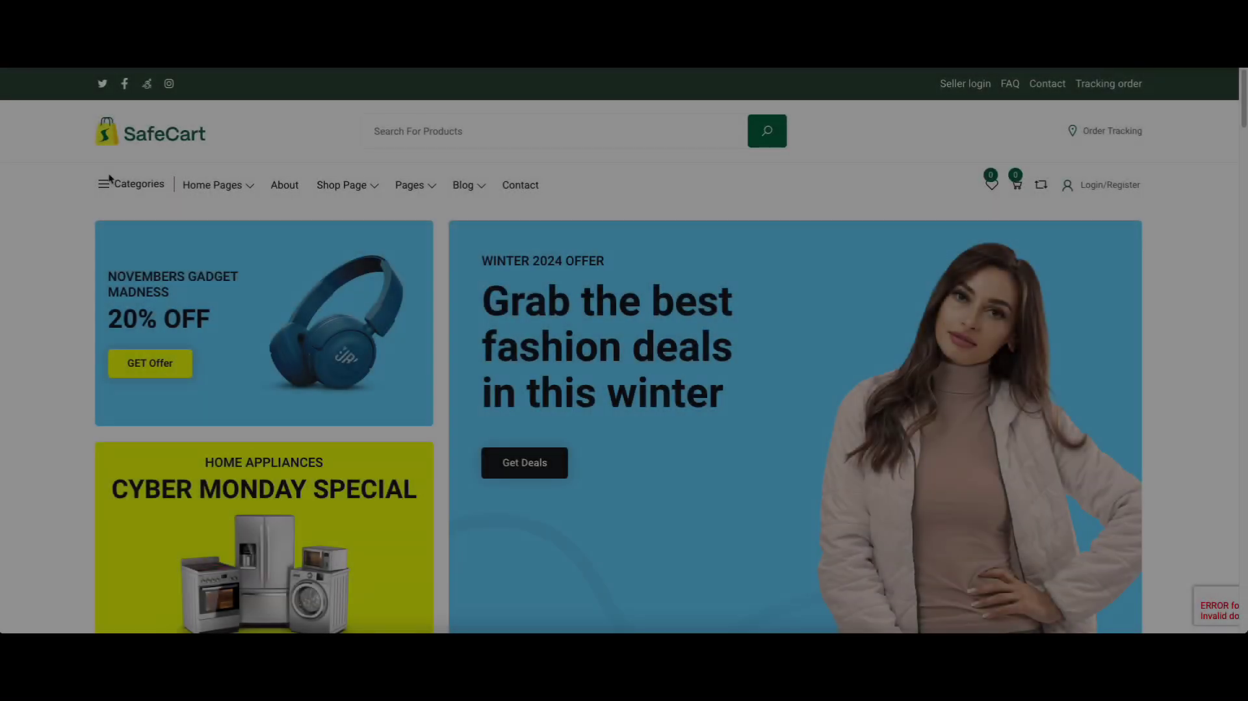
Step: Check the last Electronics entry in the storefront's category list and close the list
left_click(113, 183)
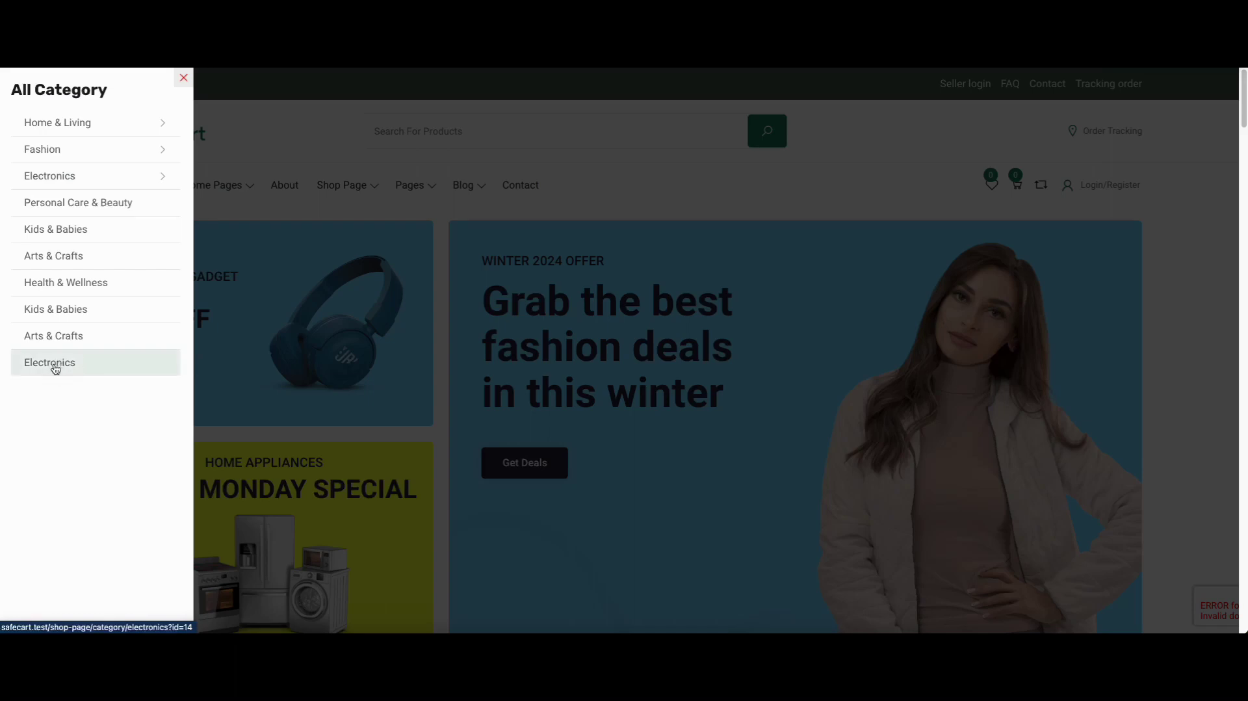
left_click(546, 245)
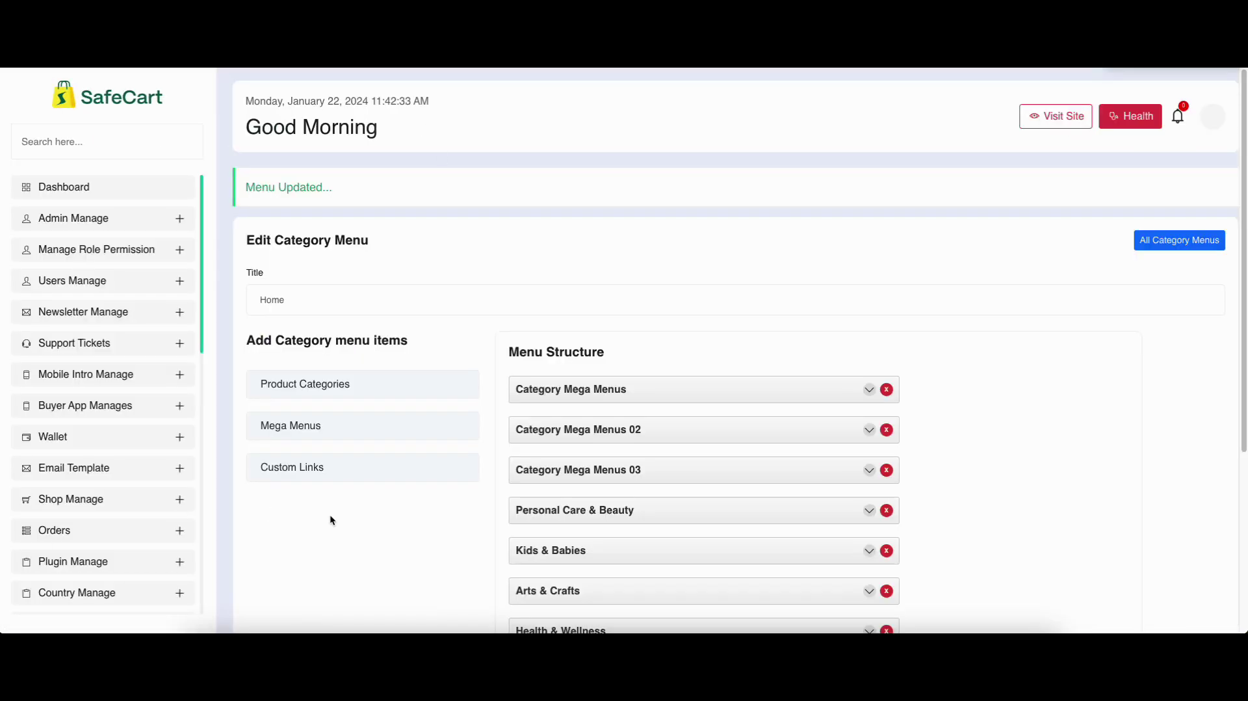
Step: Add a custom link with URL "http" and link text "goog" to the category menu and save the changes
scroll(330, 514, "down", 2)
left_click(298, 350)
left_click(328, 442)
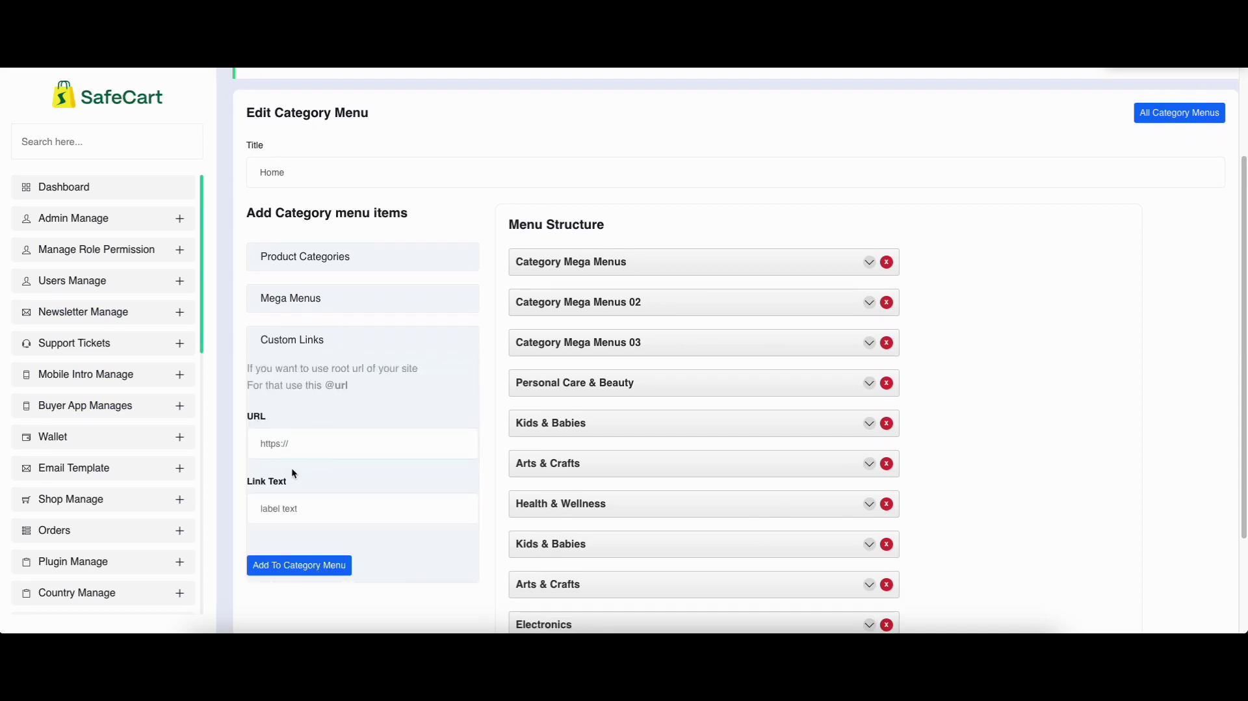
type("http")
type("goog")
left_click(298, 565)
scroll(449, 478, "down", 3)
left_click(551, 545)
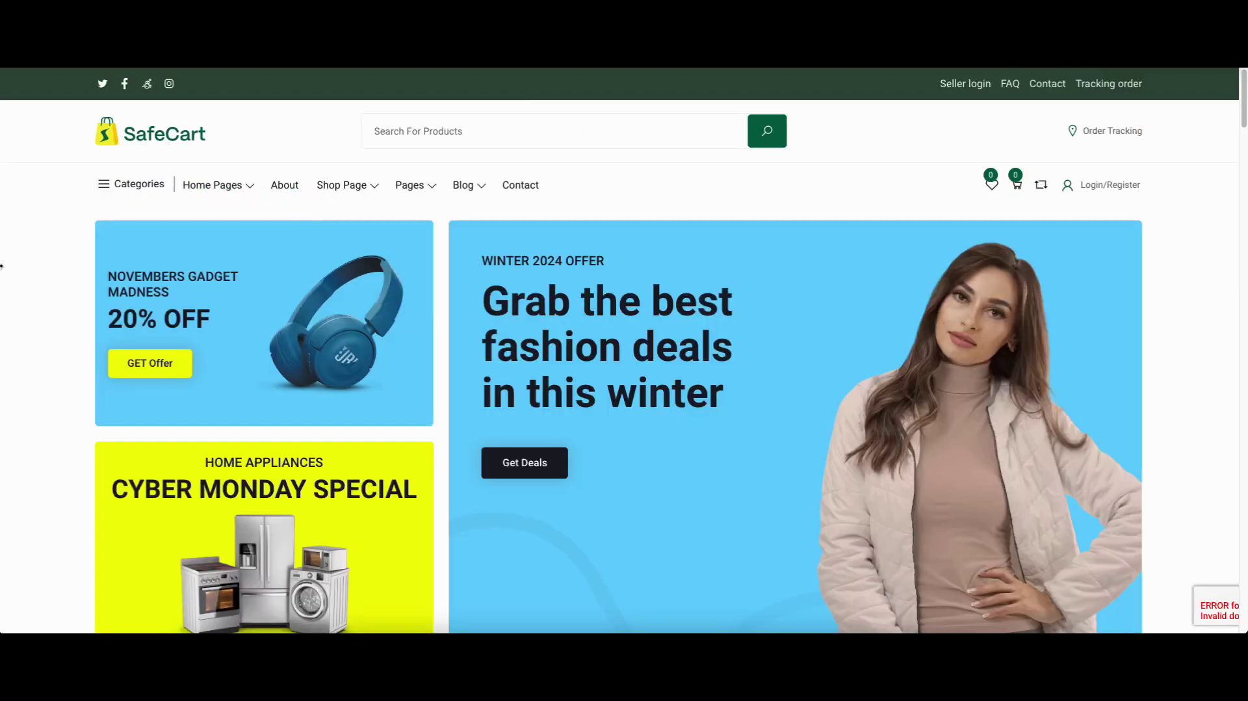
Step: Check the google link in the storefront's category list and close the list
right_click(78, 216)
key("Escape")
left_click(114, 184)
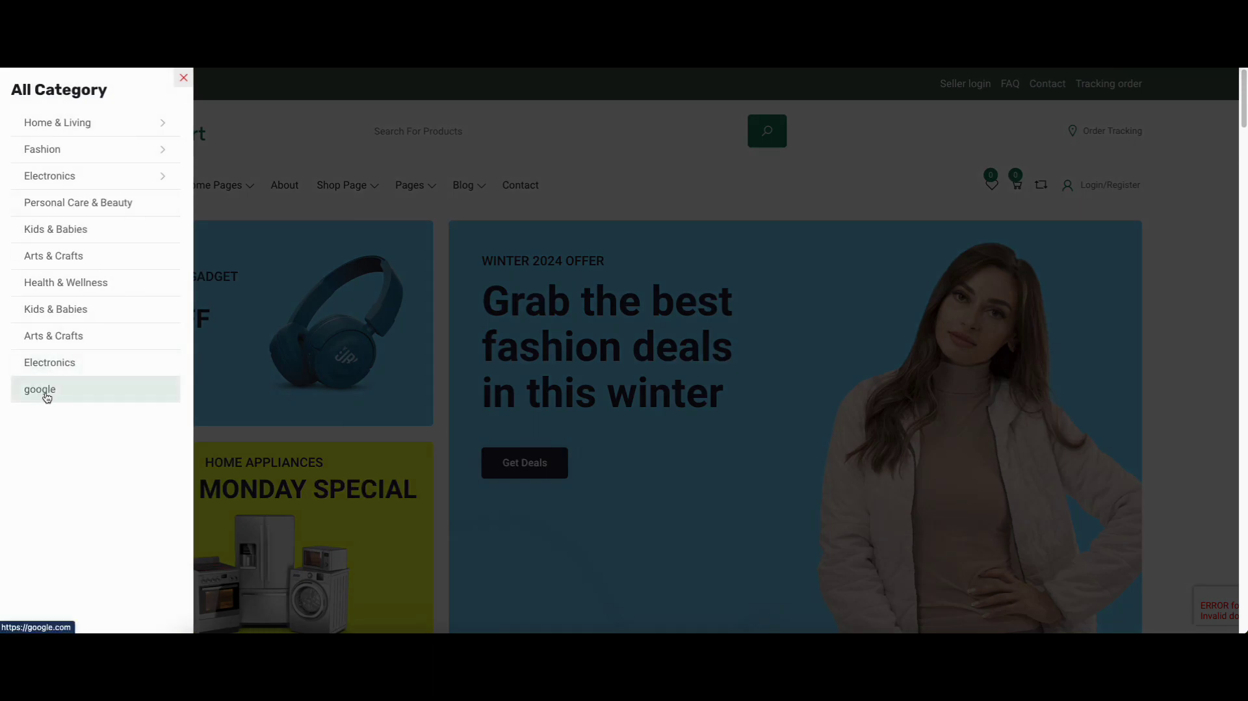
left_click(640, 166)
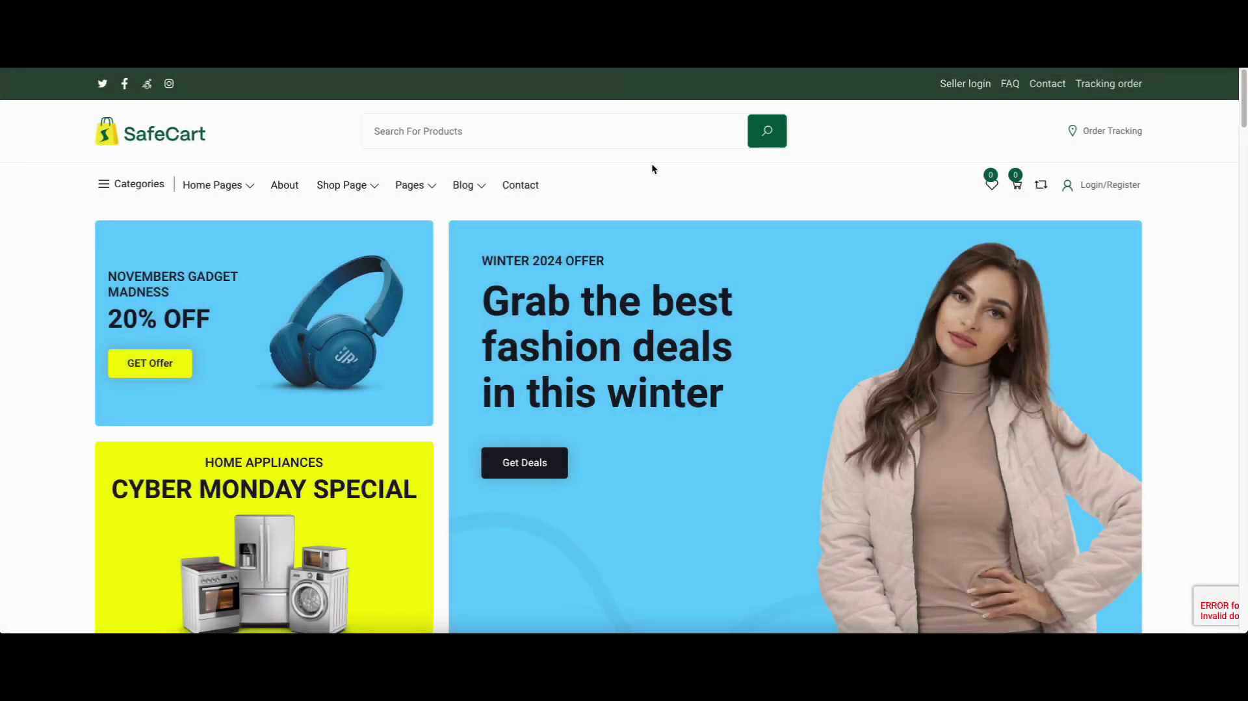
left_click(138, 185)
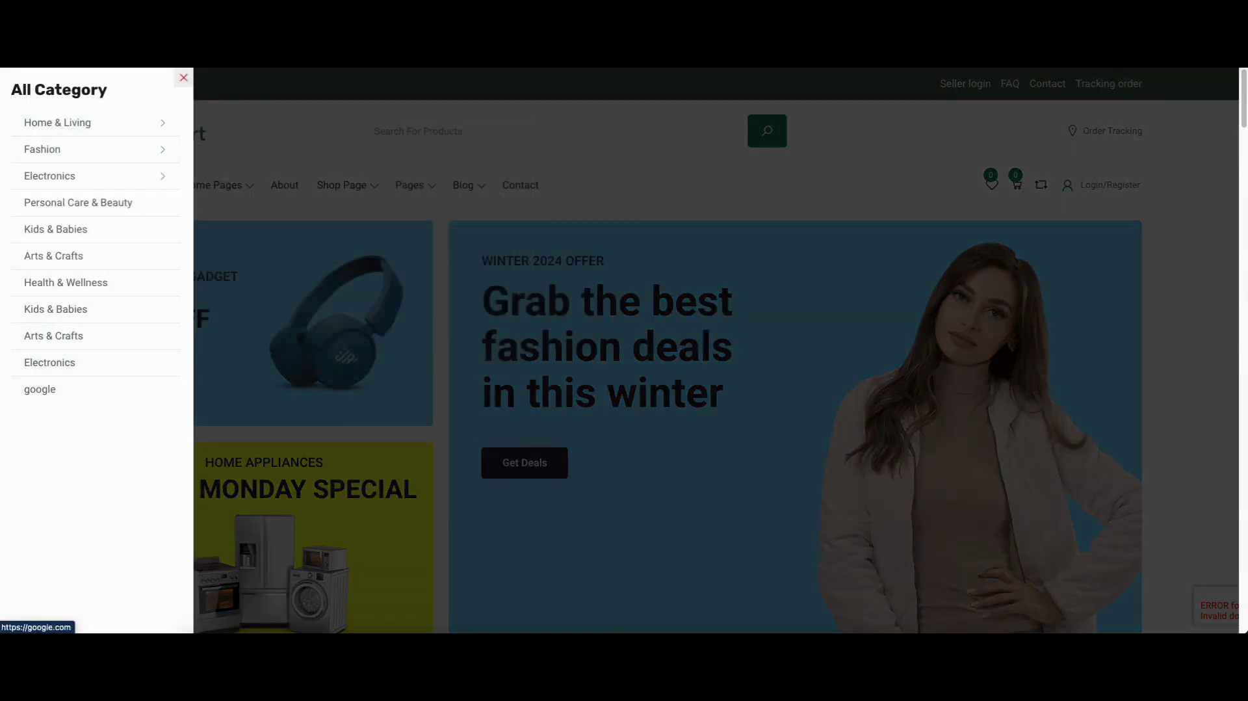
left_click(686, 327)
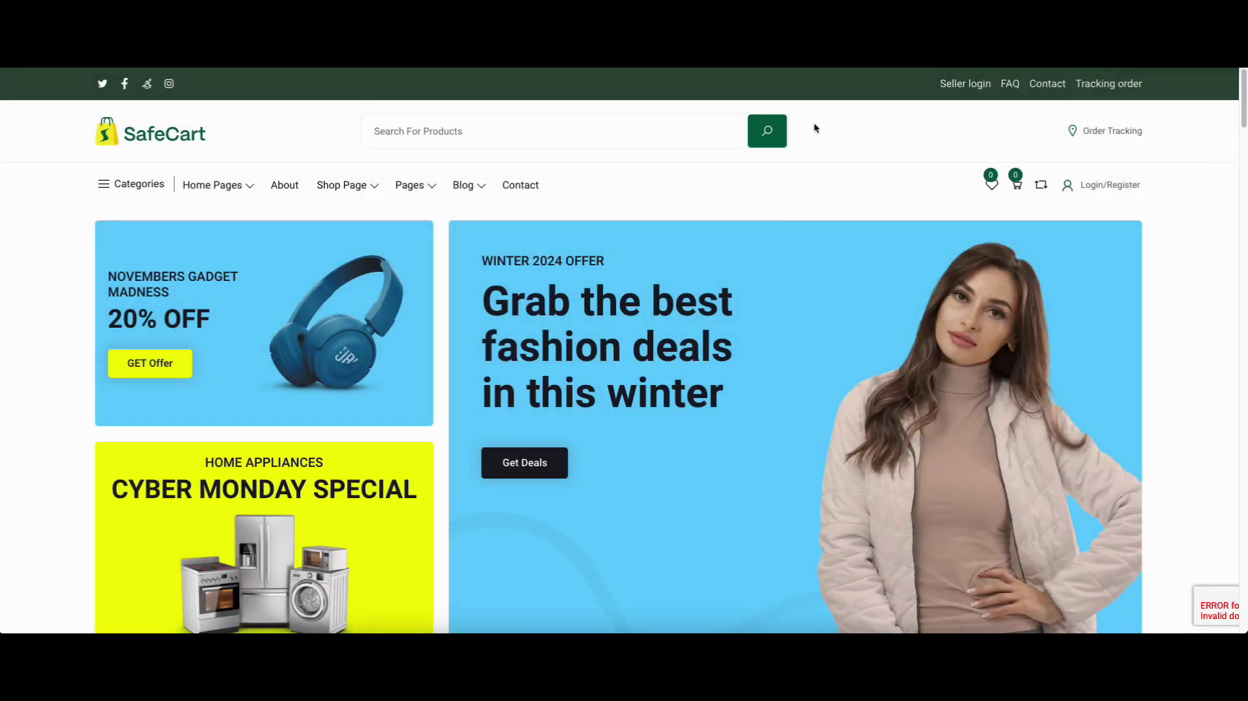
left_click(135, 186)
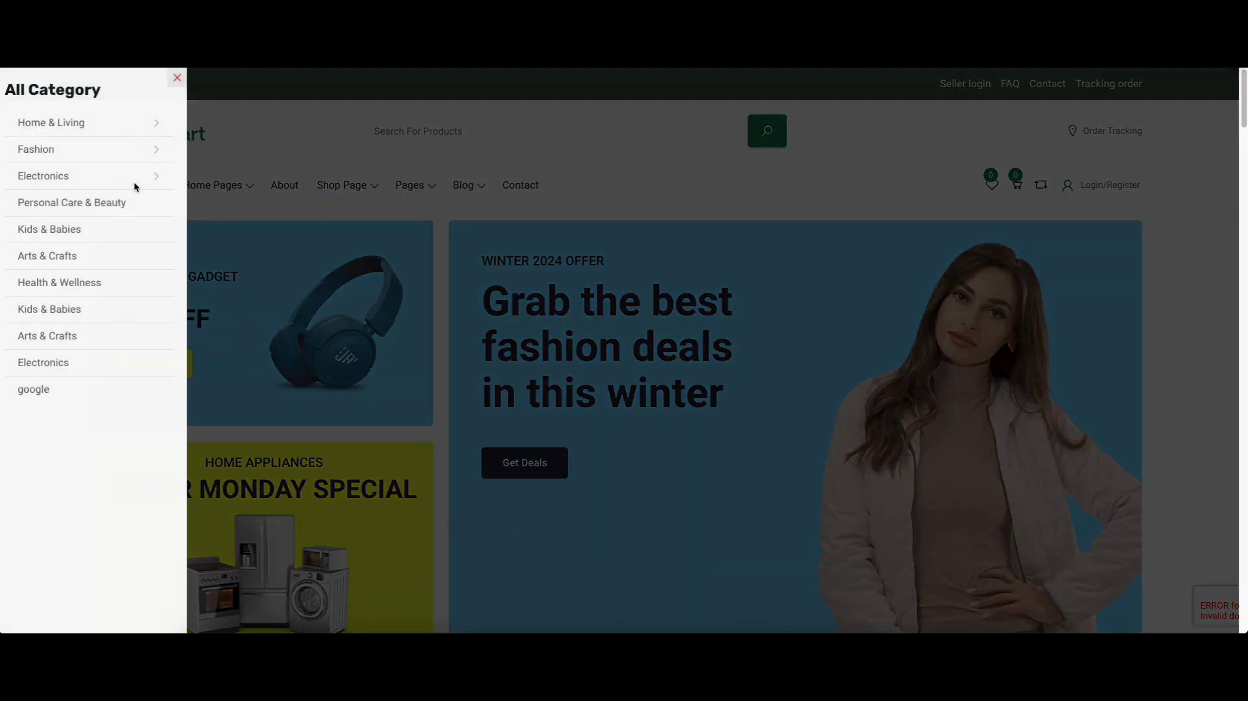
left_click(591, 281)
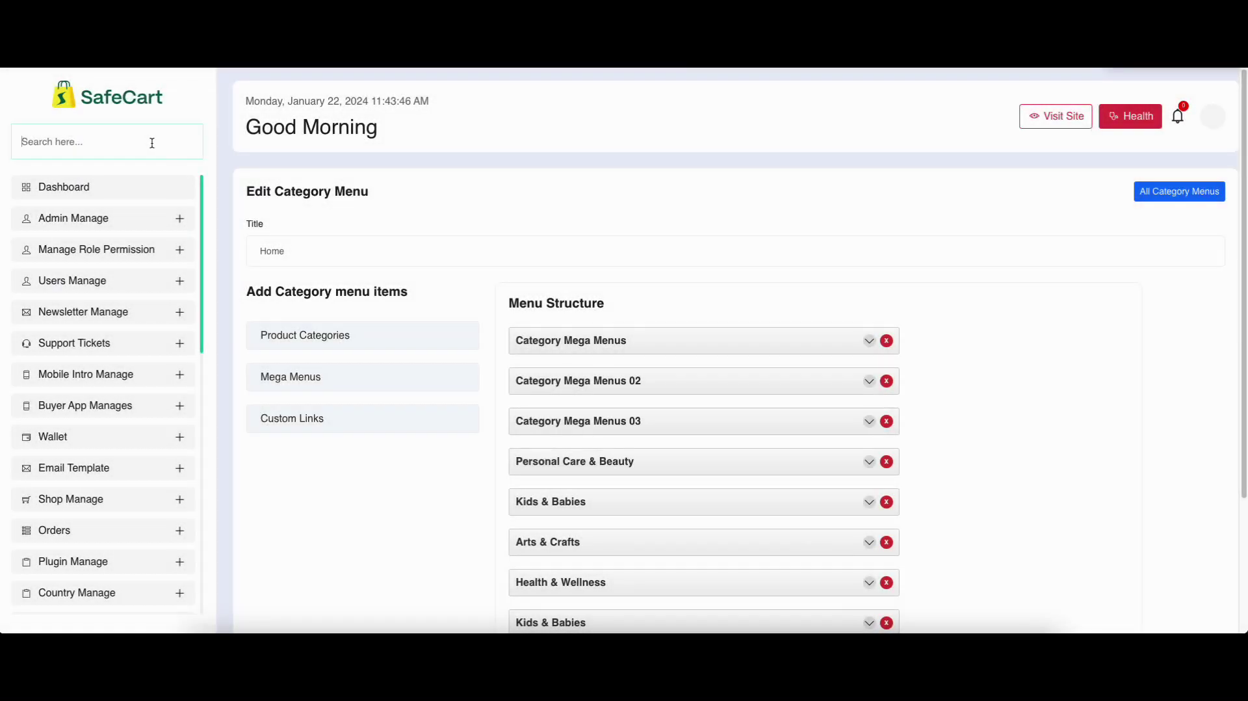
Step: Search the admin navigation for "page", open the list of all pages and locate the one marked as Home Page
type("page")
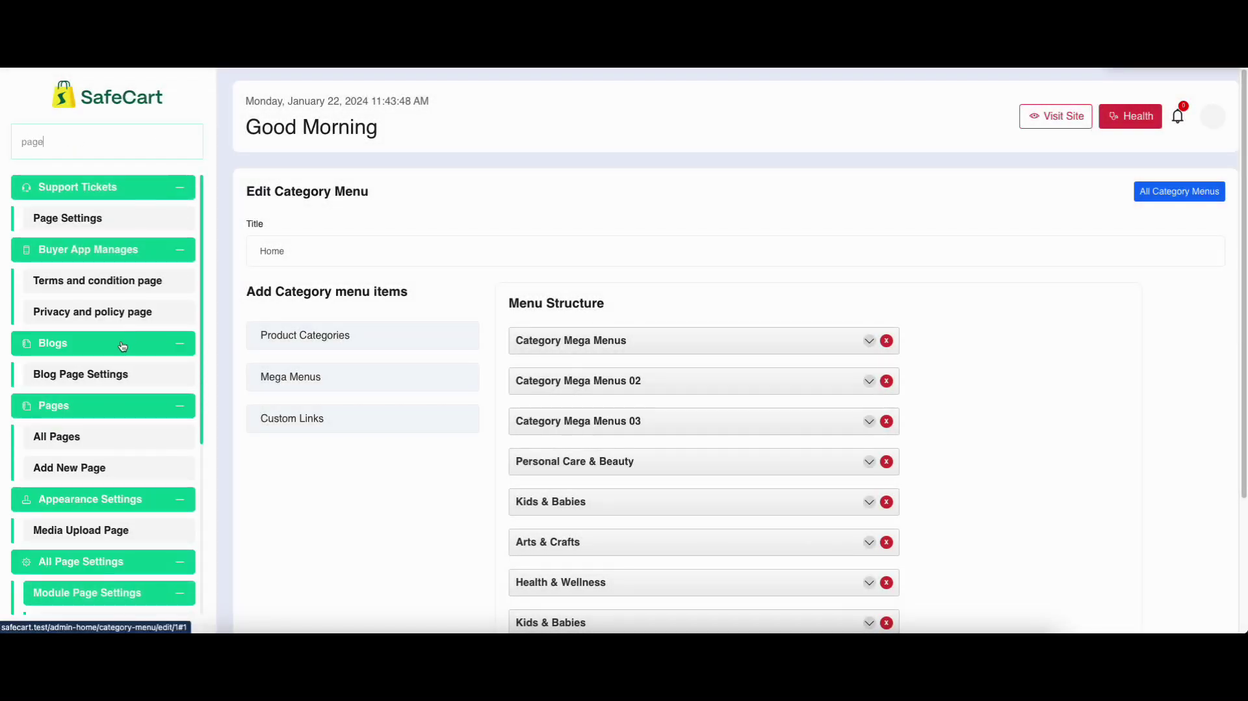
left_click(58, 436)
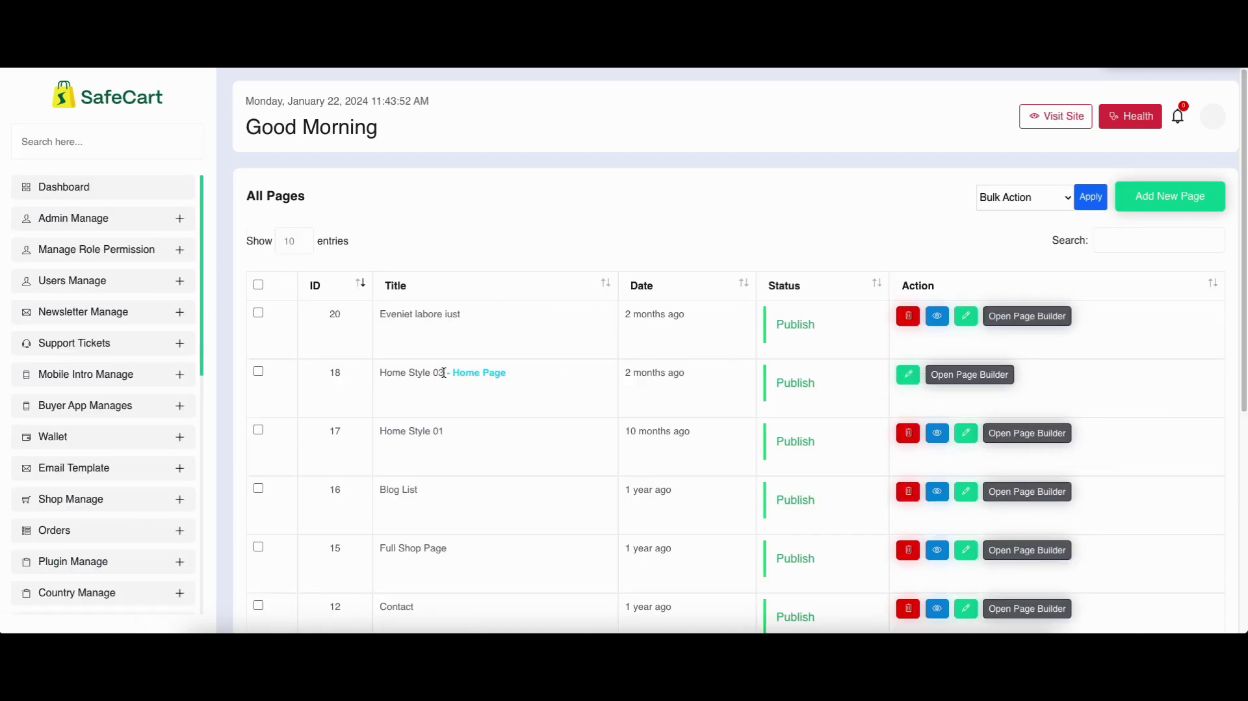
left_click_drag(447, 373, 508, 375)
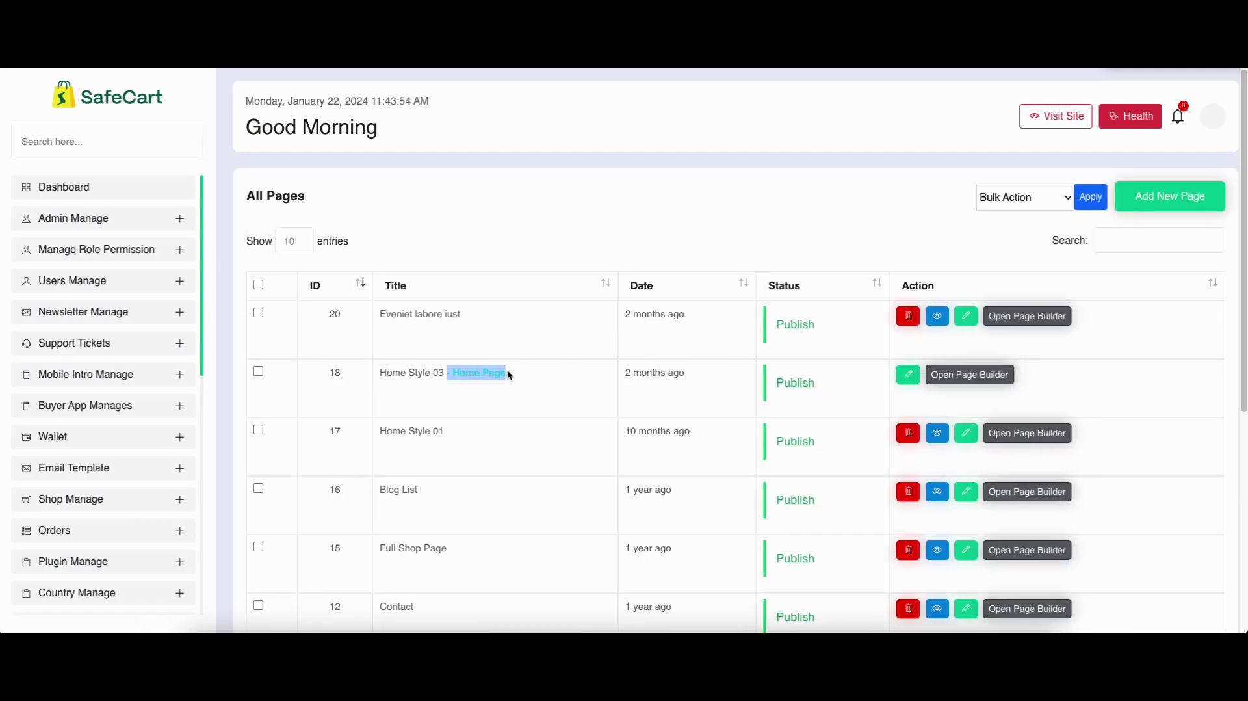
left_click(541, 375)
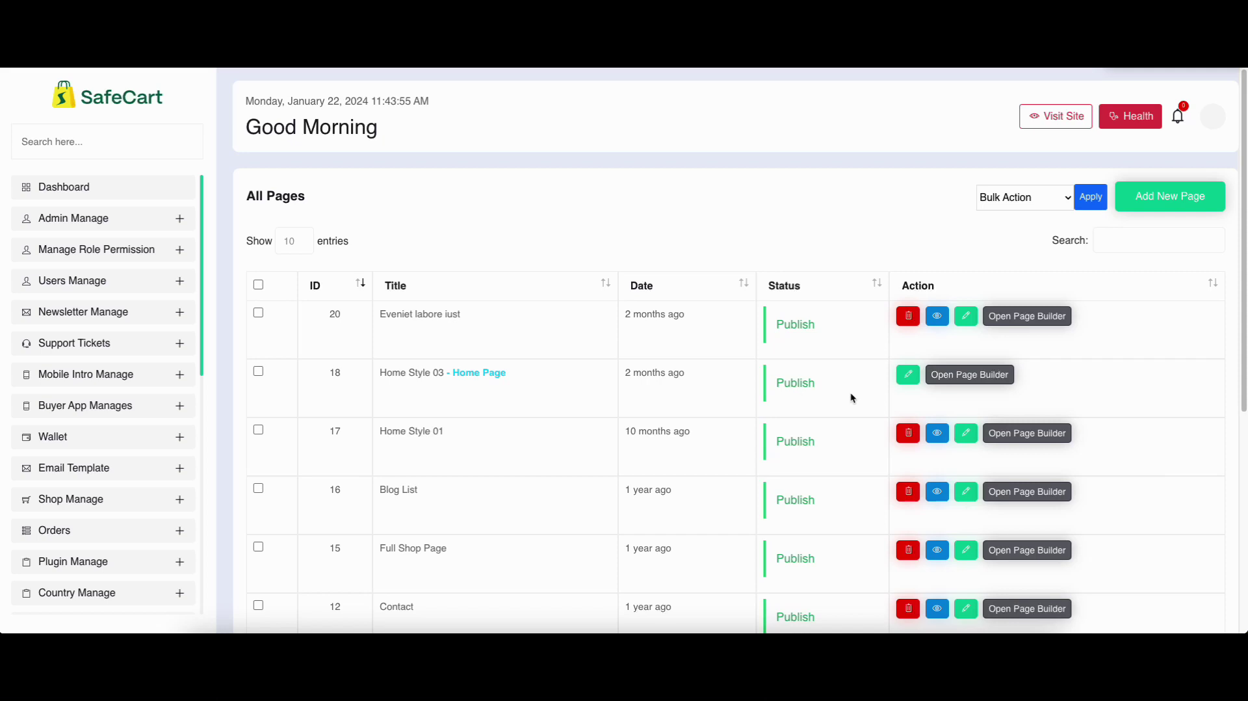
Step: Open the Home Style 03 page for editing, review its mega menu options, keep Home selected and update the page
left_click(908, 378)
scroll(867, 365, "down", 2)
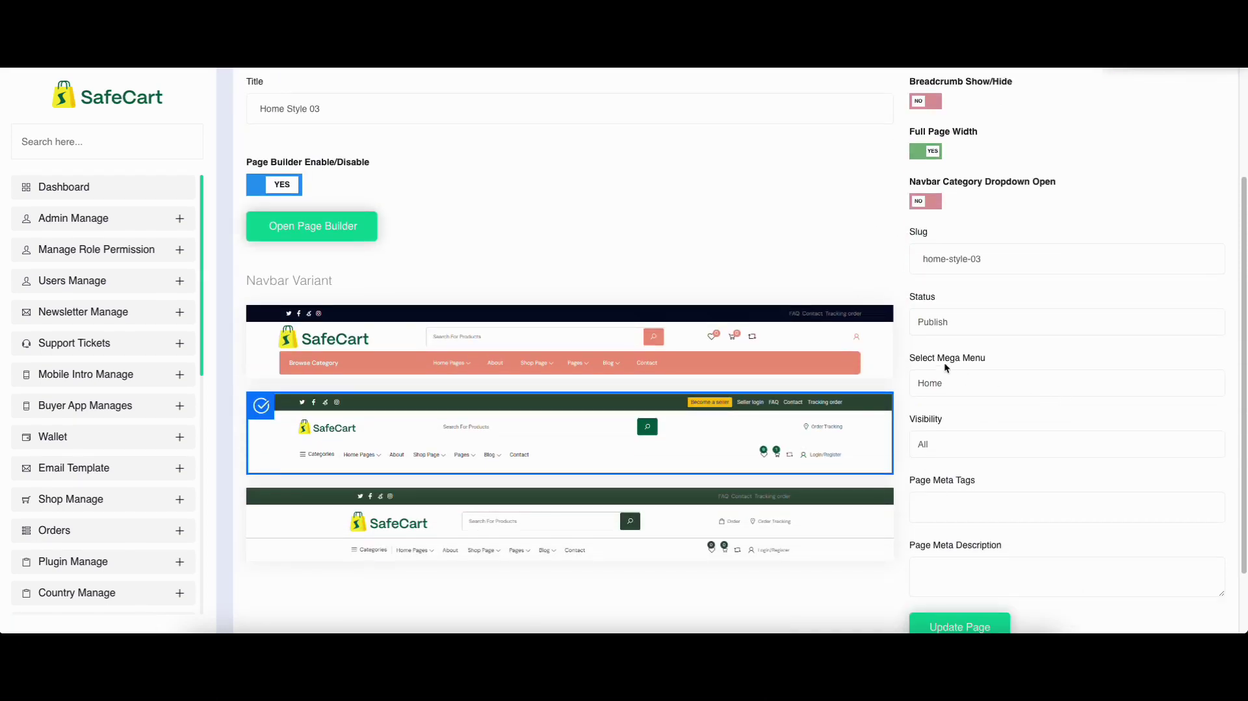
left_click_drag(910, 359, 1009, 360)
left_click(986, 383)
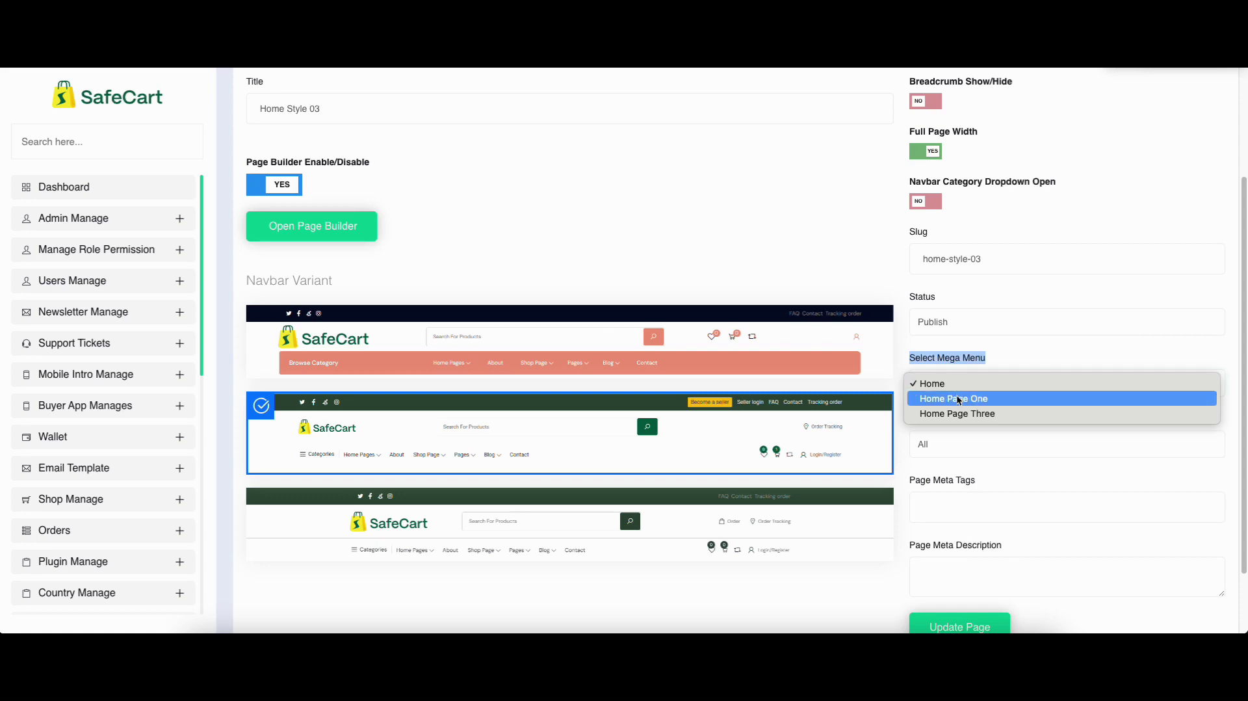
left_click(868, 582)
scroll(897, 578, "down", 3)
left_click(926, 546)
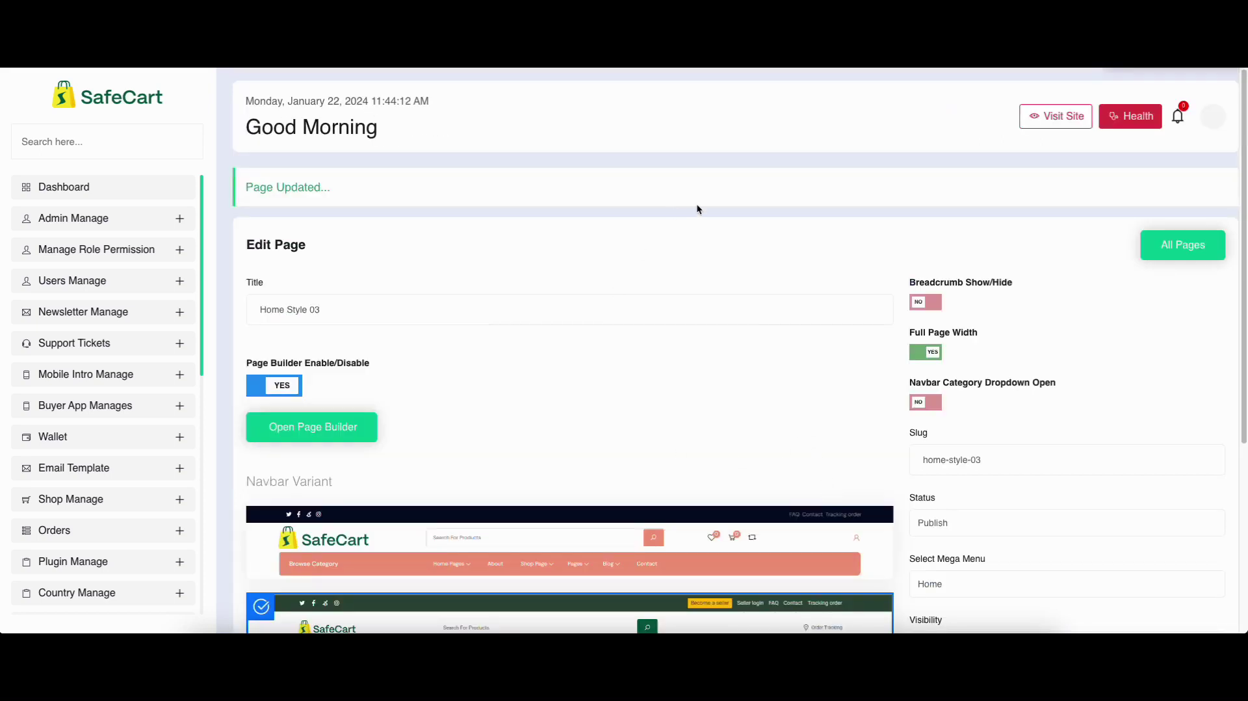
Step: Switch back to the storefront home page to check the updated page
left_click(84, 22)
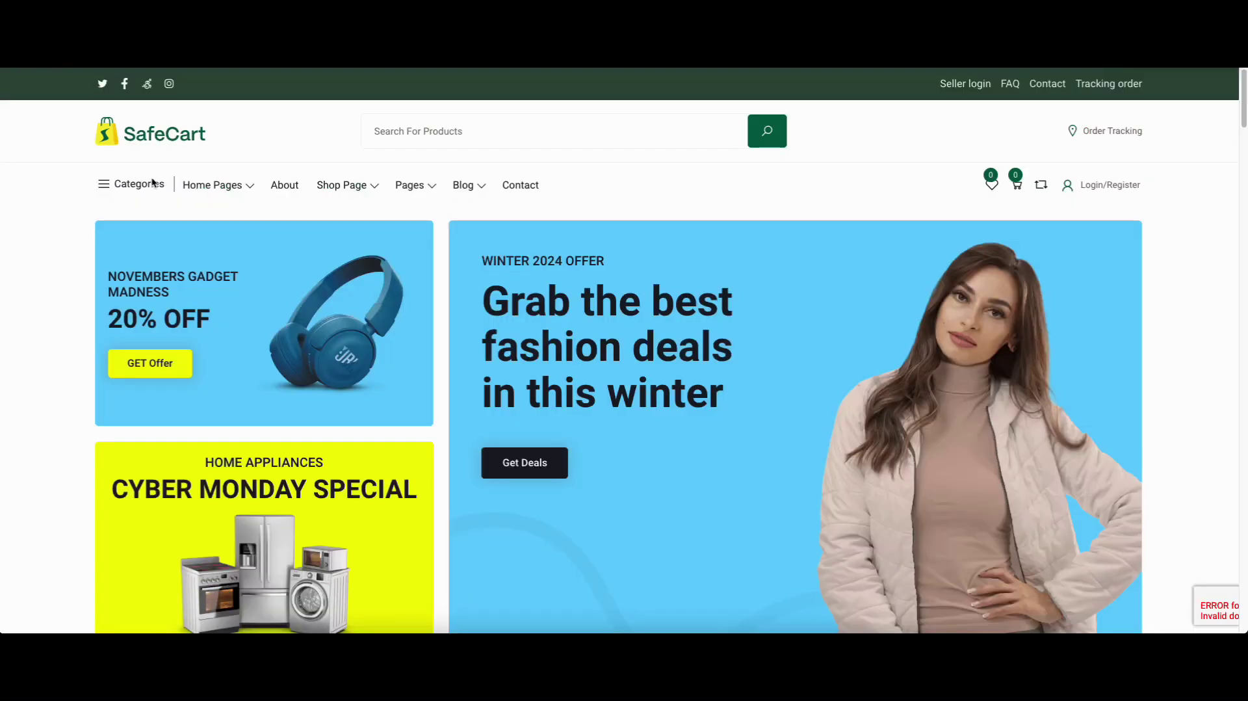